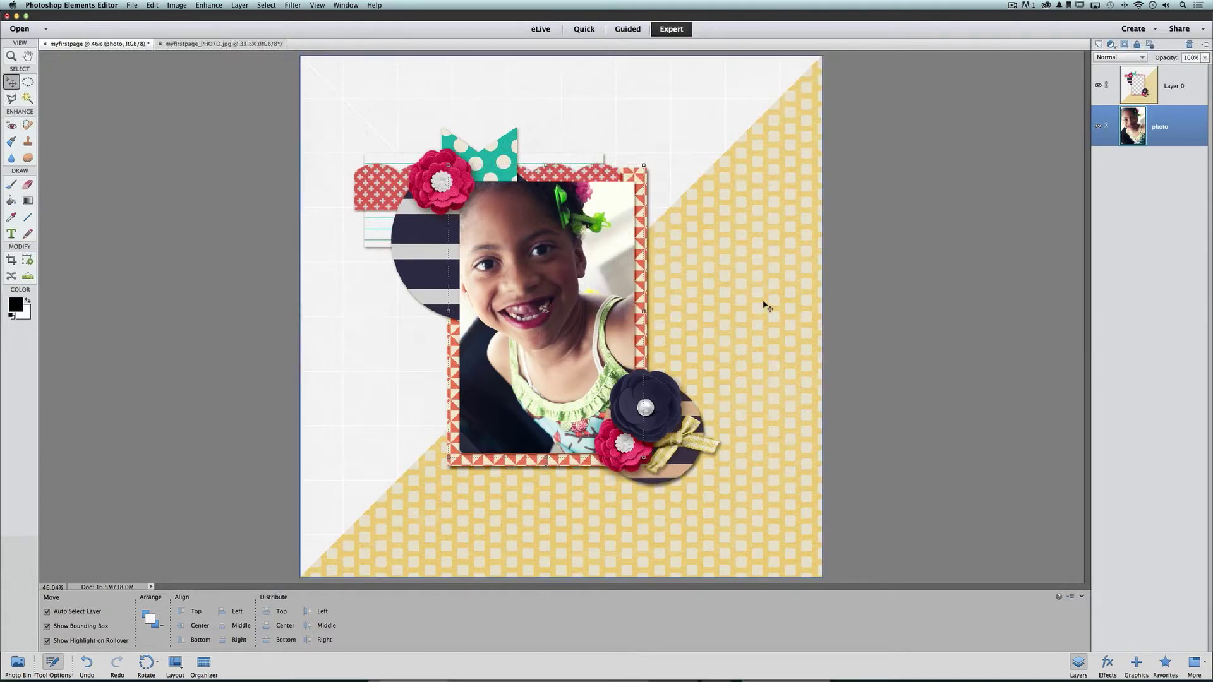
Step: Rename the layer "Layer 0" to "quickpage"
{"action": "left_click", "coordinate": [1183, 95]}
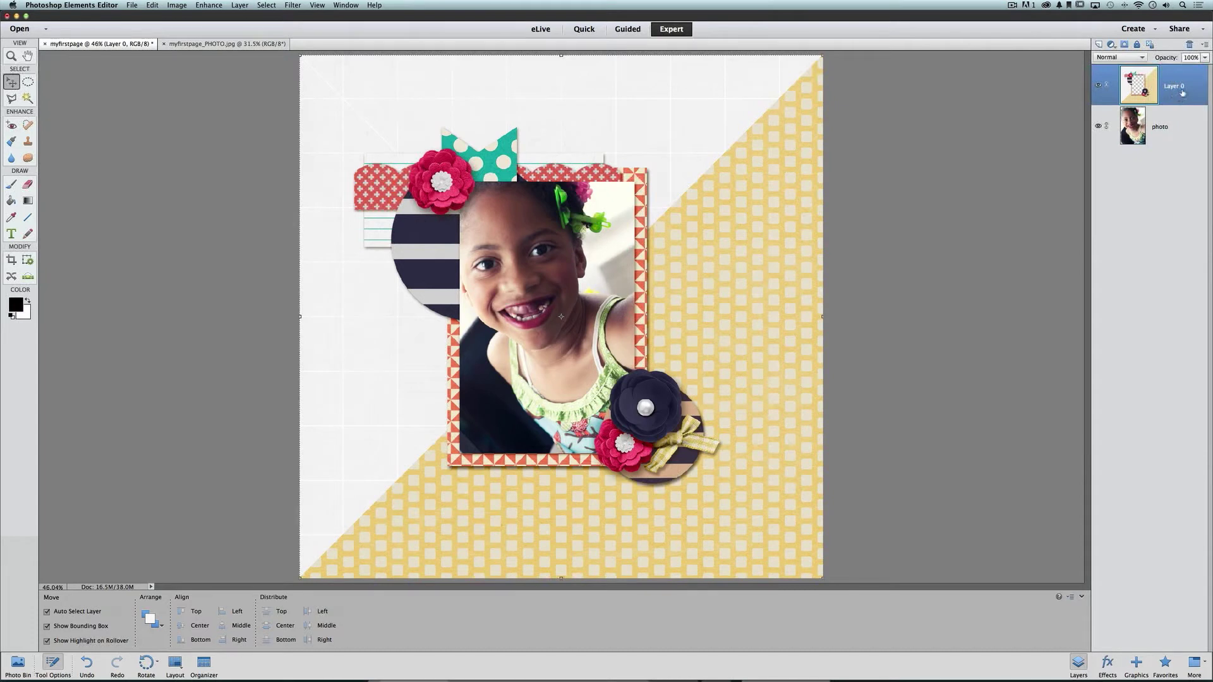
{"action": "double_click", "coordinate": [1178, 89]}
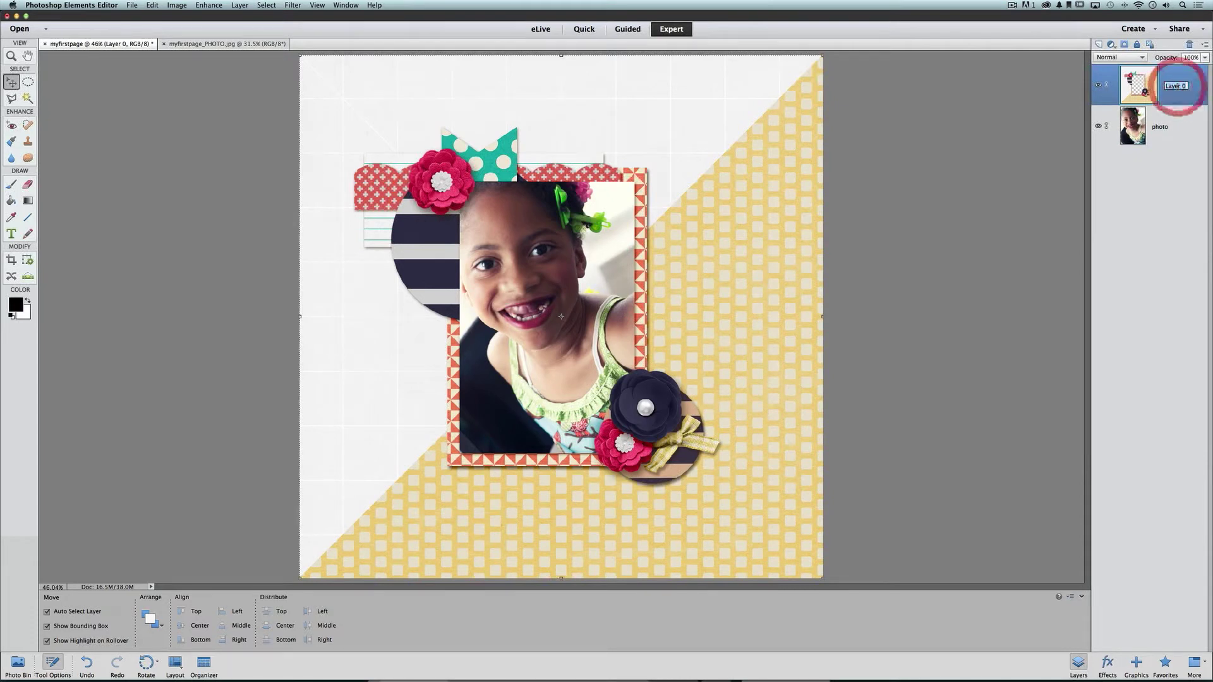
{"action": "type", "text": "quickpage"}
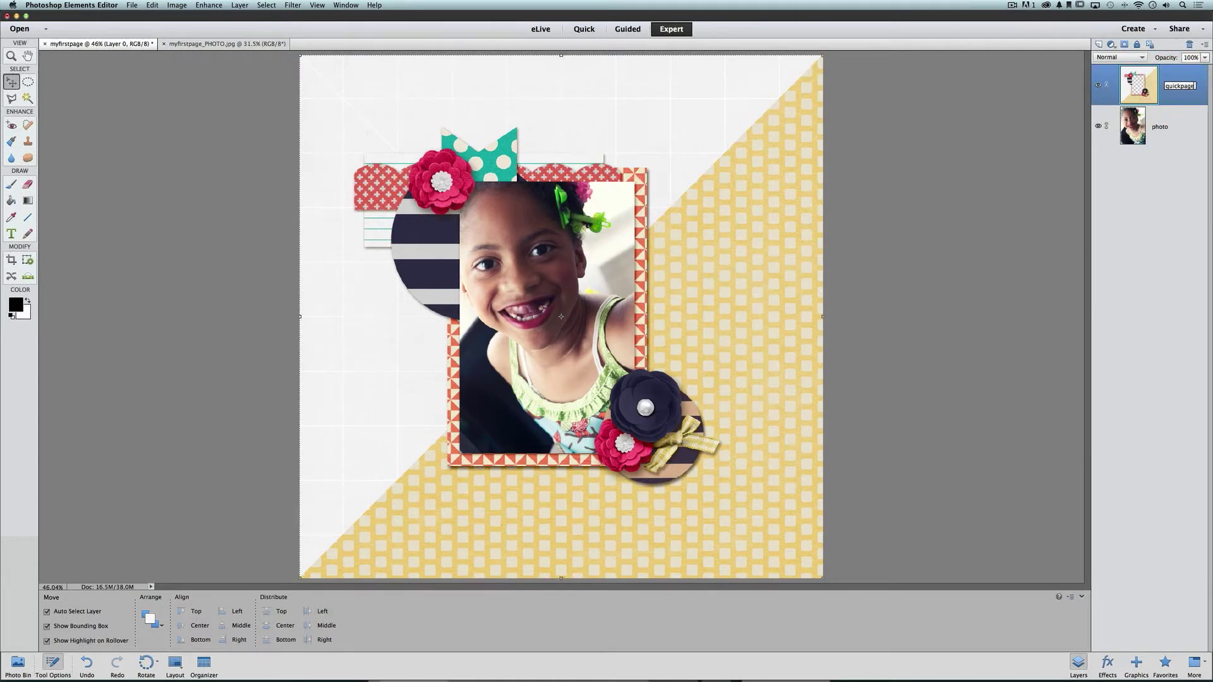
{"action": "key", "text": "Return"}
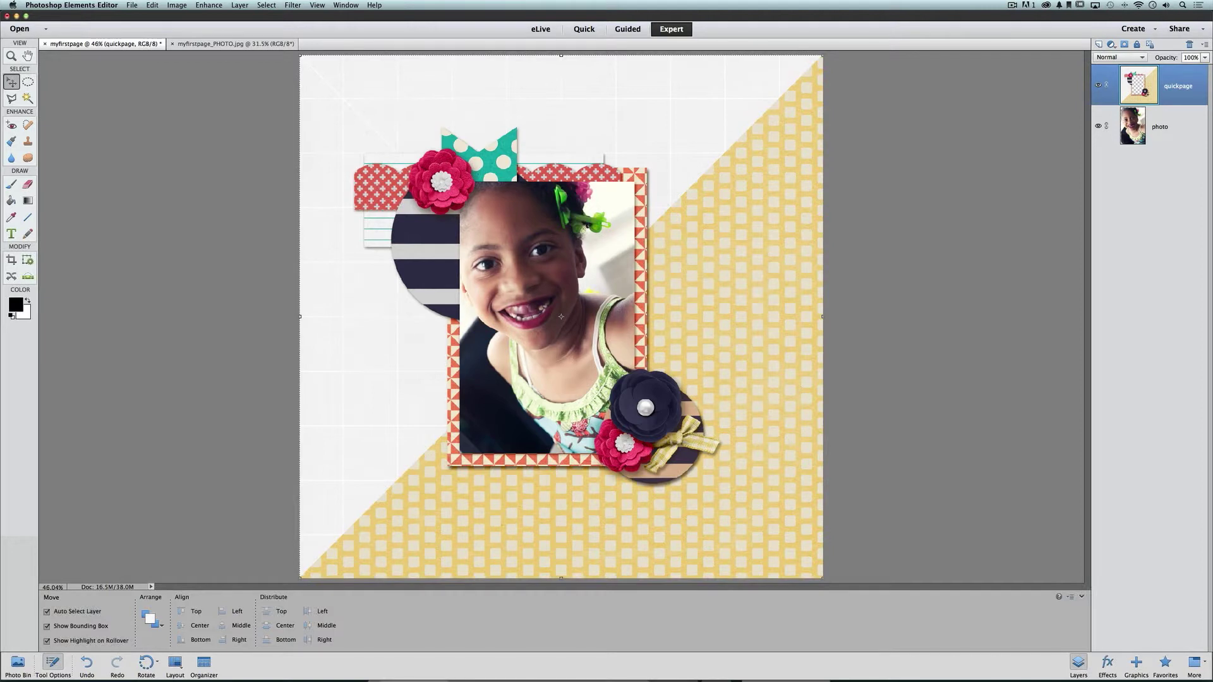
{"action": "double_click", "coordinate": [1168, 90]}
{"action": "left_click", "coordinate": [1176, 95]}
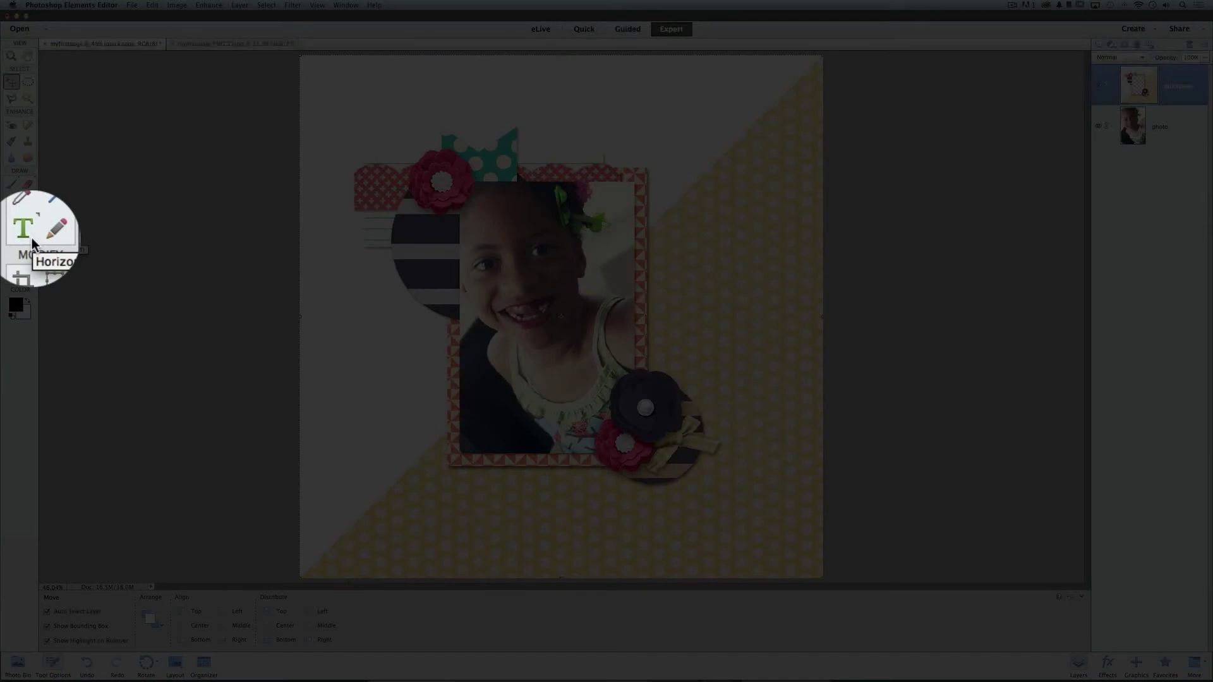
Step: Activate the Horizontal Type tool and examine its font style, colour, size and leading options without changing them
{"action": "left_click", "coordinate": [12, 233]}
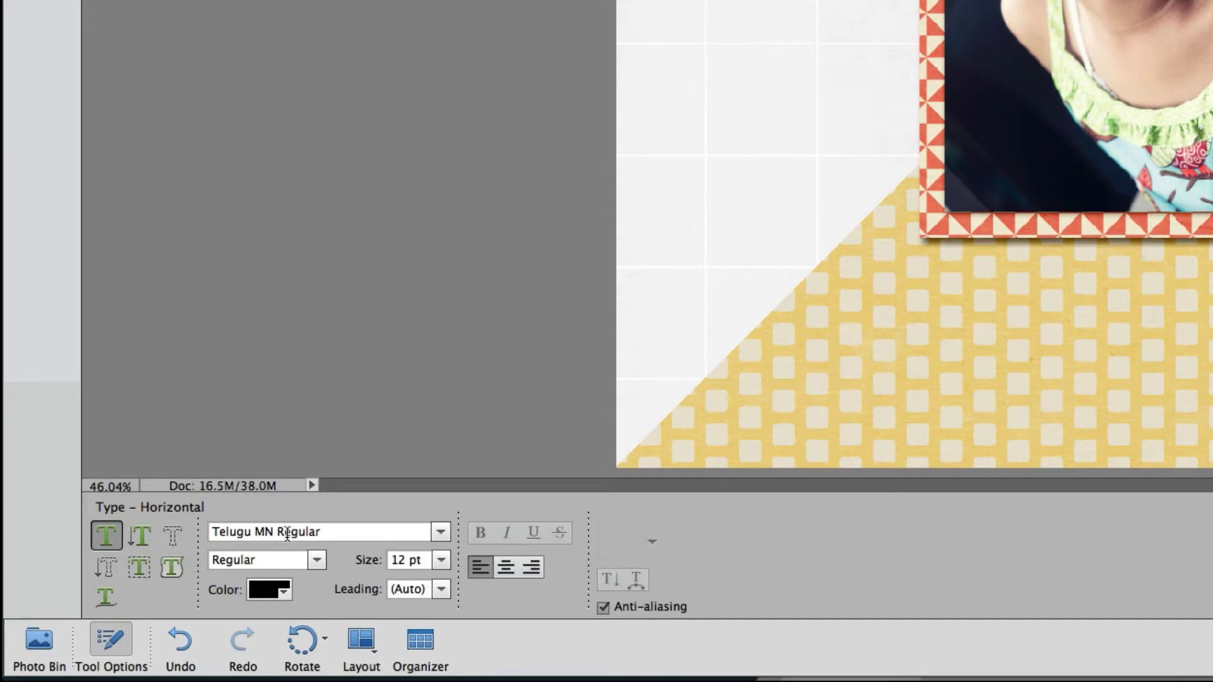
{"action": "left_click", "coordinate": [316, 561]}
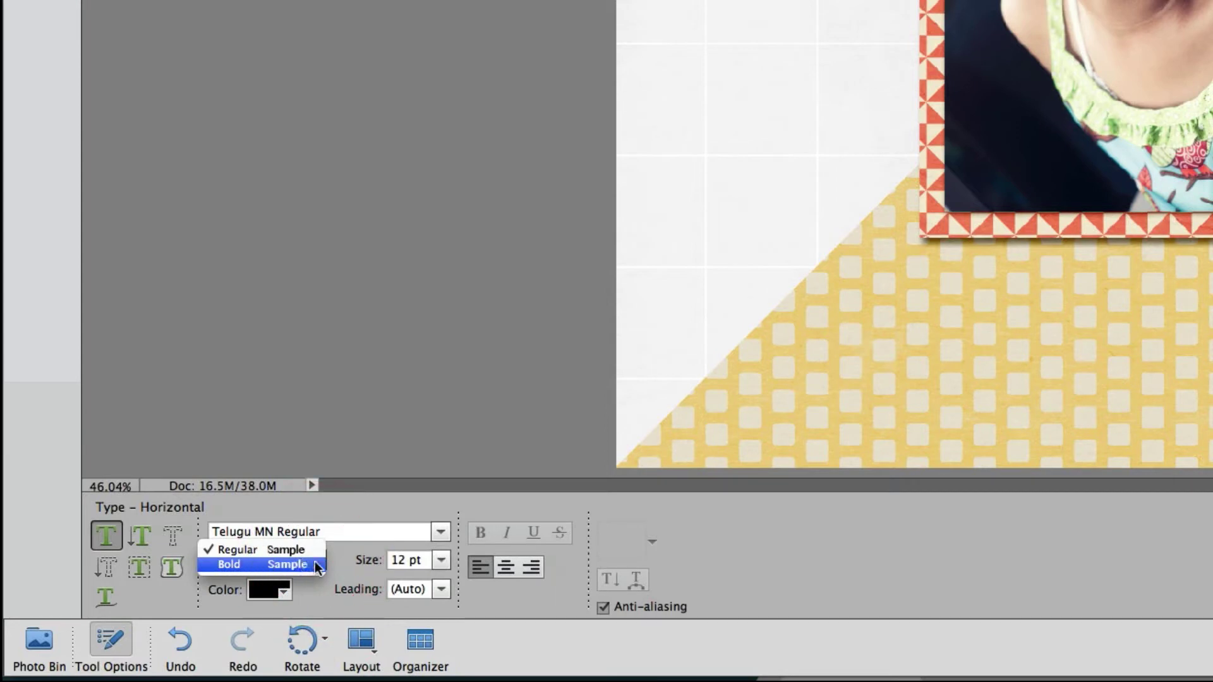
{"action": "left_click", "coordinate": [795, 553]}
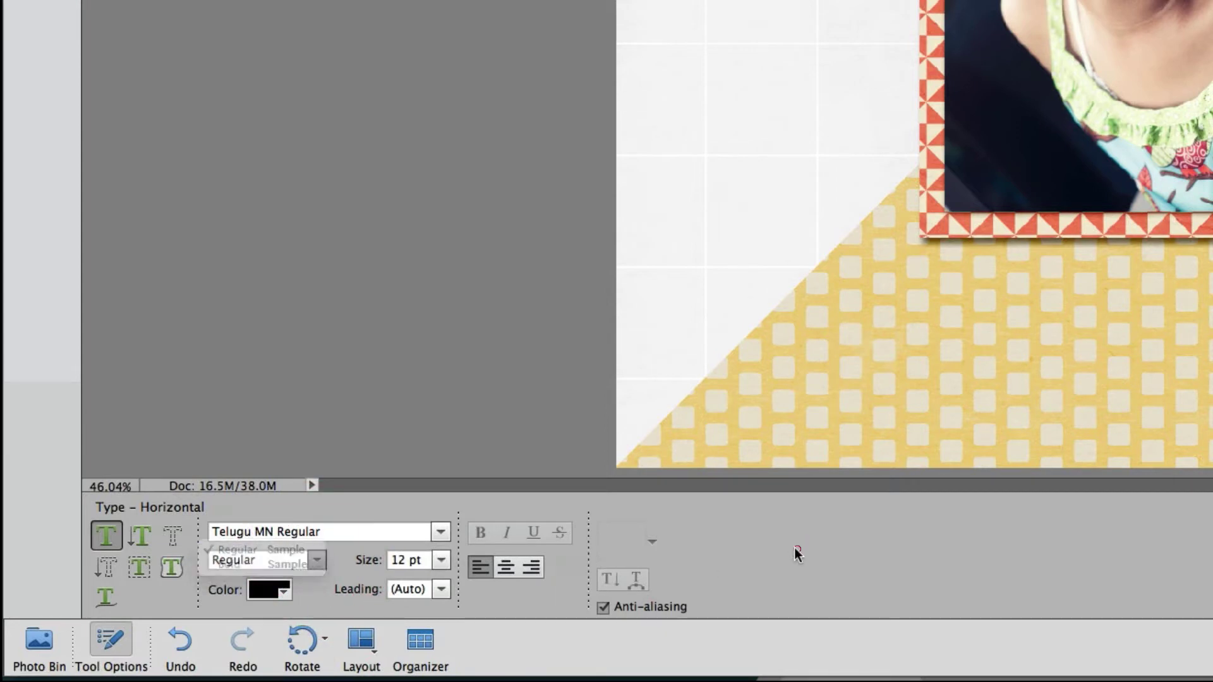
{"action": "left_click", "coordinate": [284, 594]}
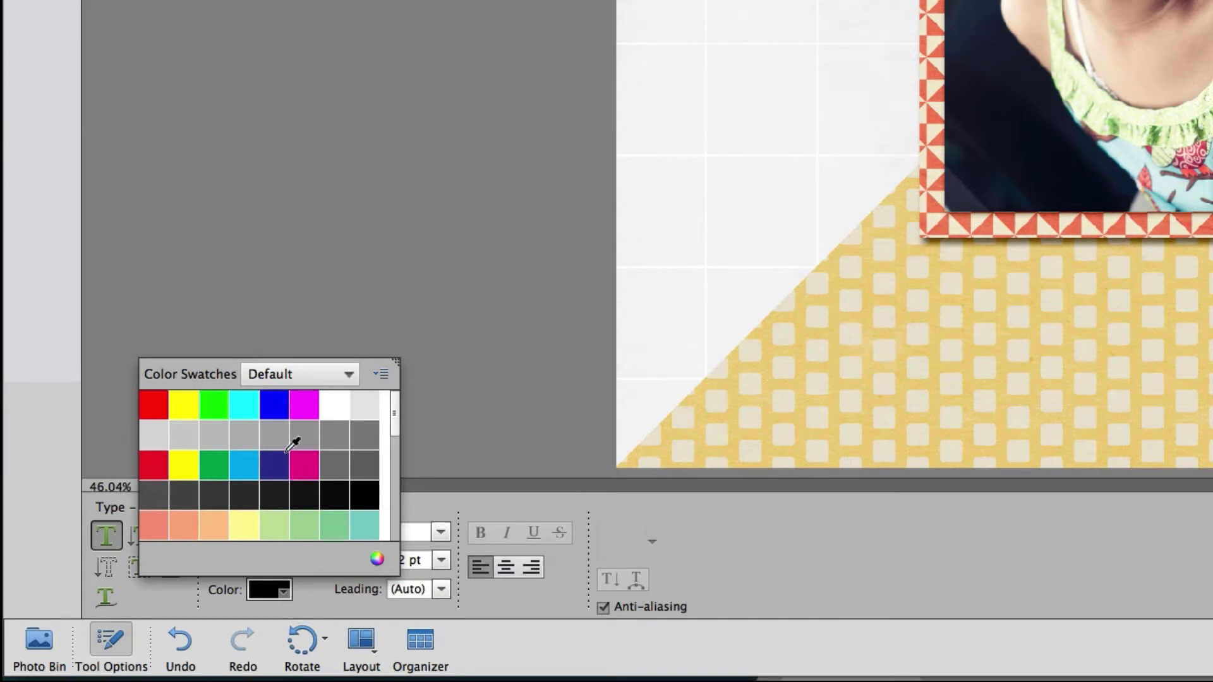
{"action": "scroll", "coordinate": [282, 484], "scroll_direction": "down", "scroll_amount": 5}
{"action": "scroll", "coordinate": [281, 483], "scroll_direction": "up", "scroll_amount": 5}
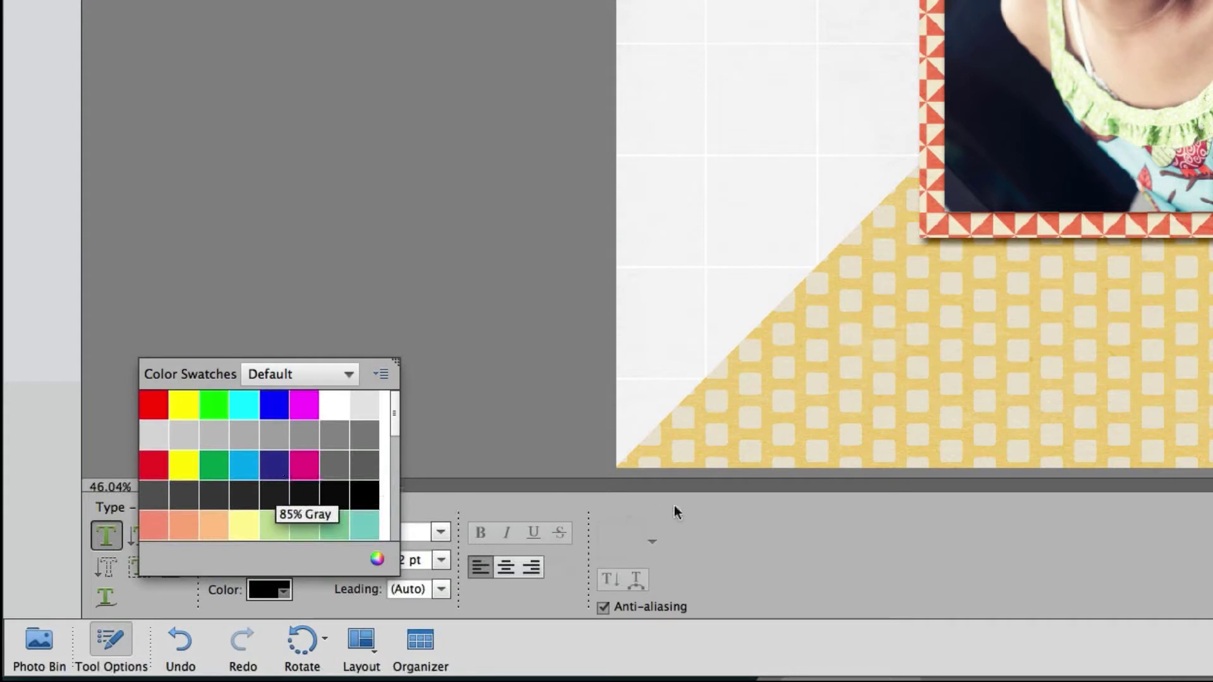
{"action": "left_click", "coordinate": [730, 523]}
{"action": "left_click", "coordinate": [440, 560]}
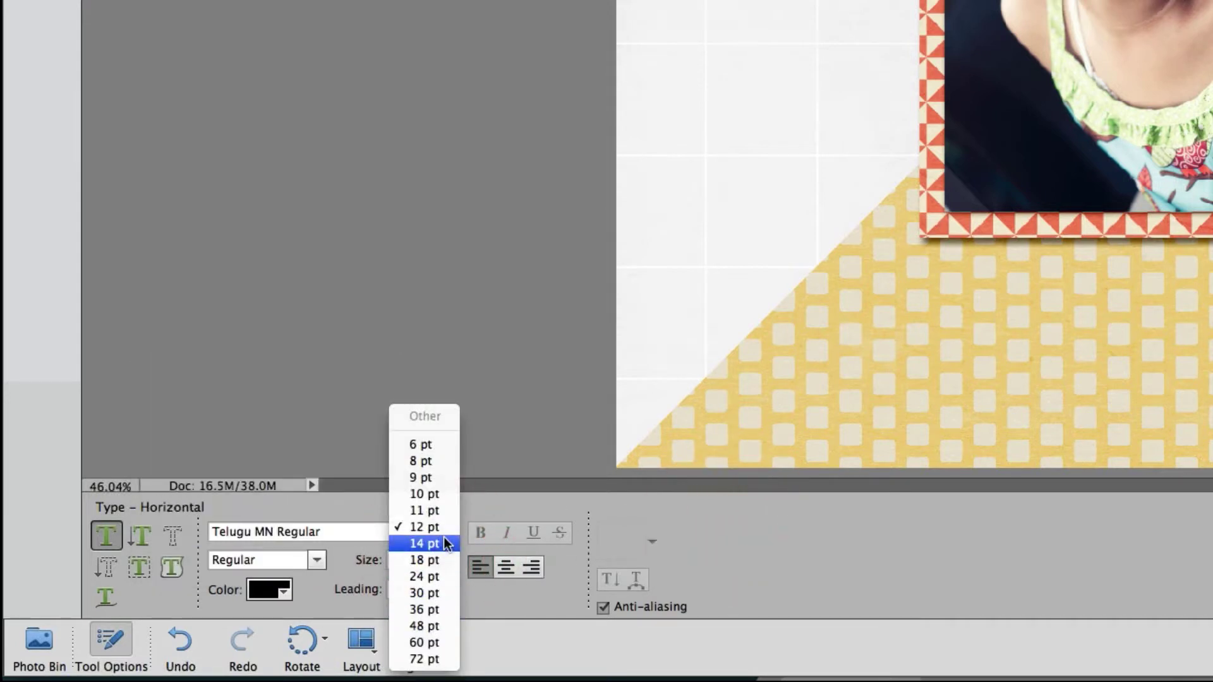
{"action": "left_click", "coordinate": [752, 551]}
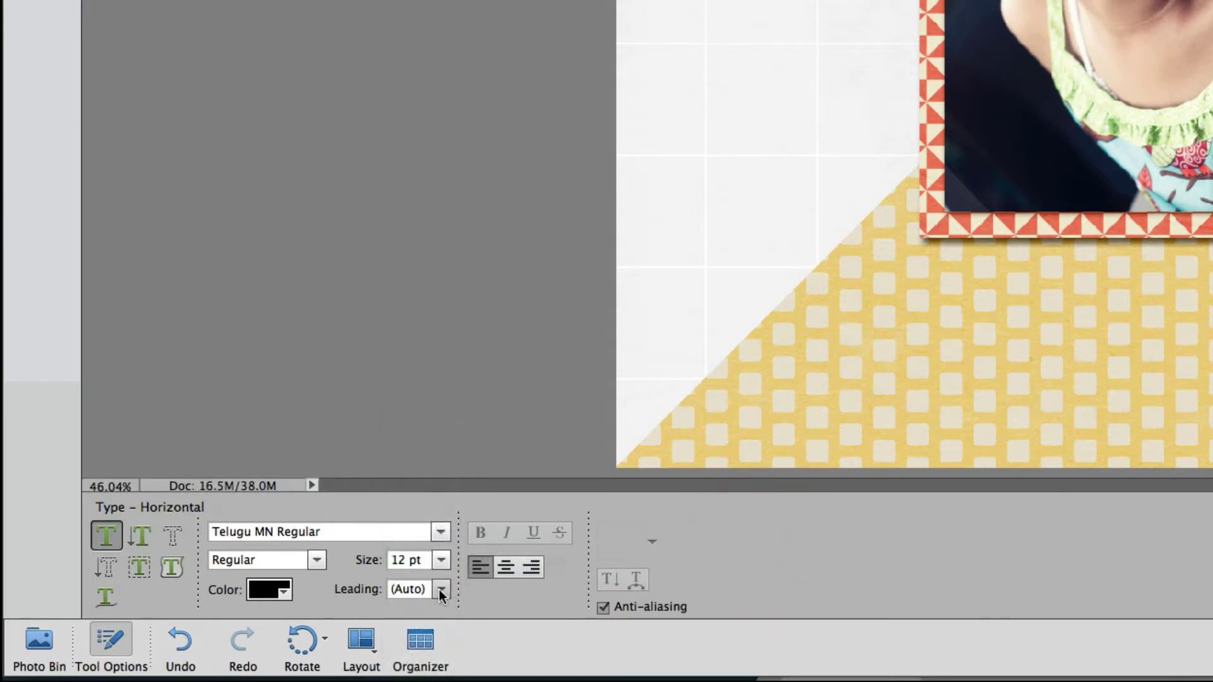
{"action": "left_click", "coordinate": [440, 591]}
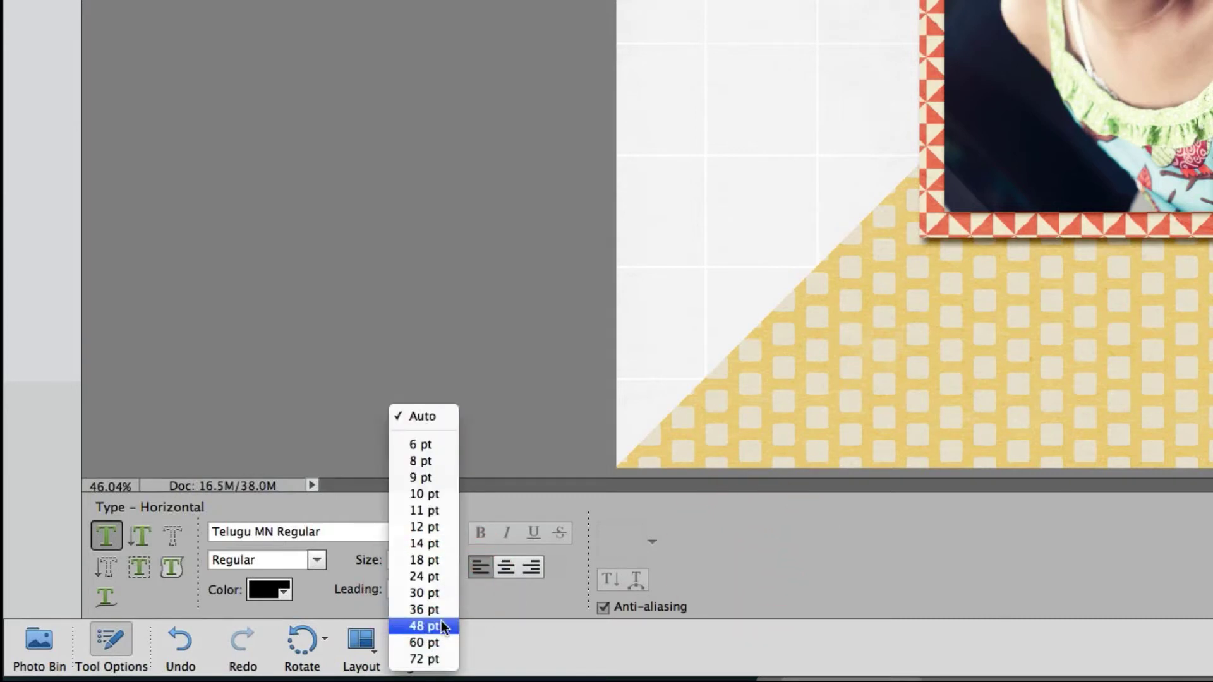
{"action": "left_click", "coordinate": [742, 585]}
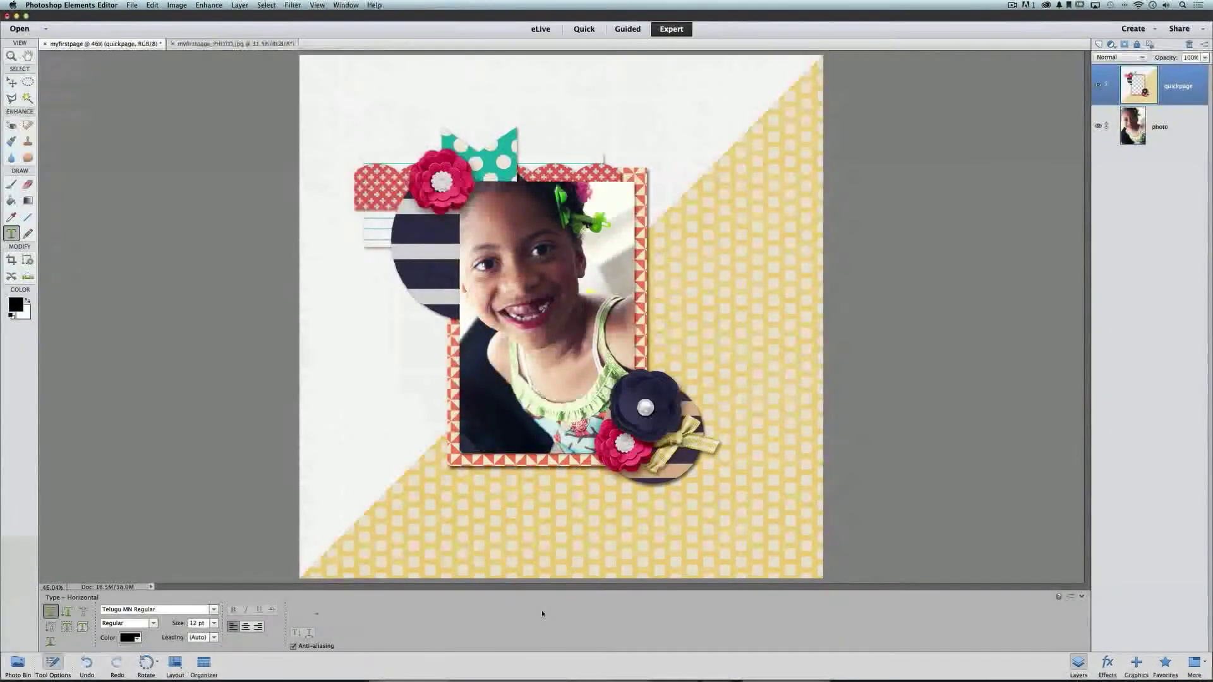
{"action": "left_click", "coordinate": [511, 614]}
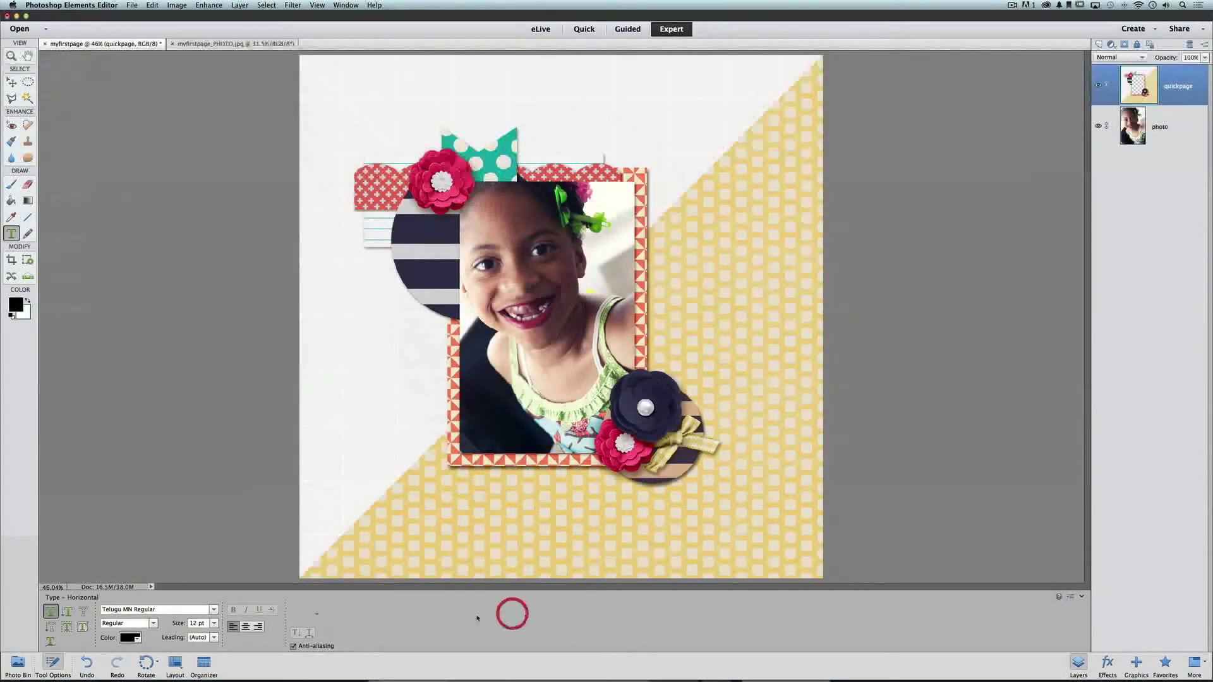
Step: Set the text font to Times New Roman Regular
{"action": "left_click", "coordinate": [214, 609]}
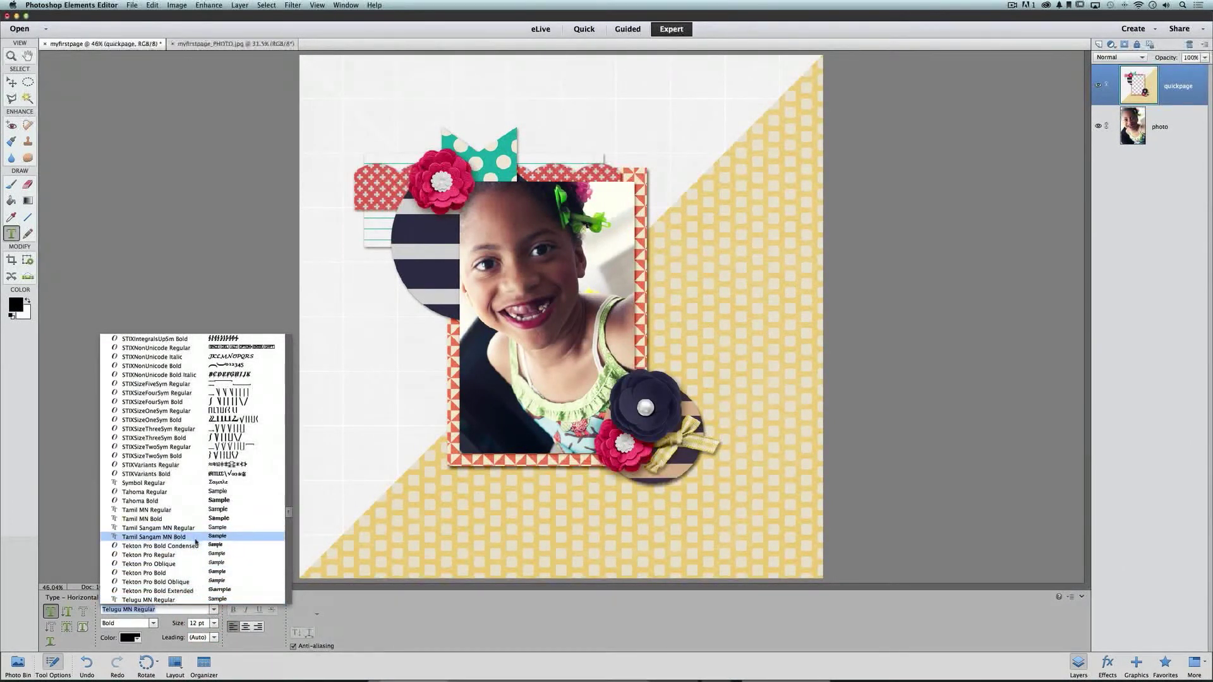
{"action": "scroll", "coordinate": [194, 550], "scroll_direction": "down", "scroll_amount": 7}
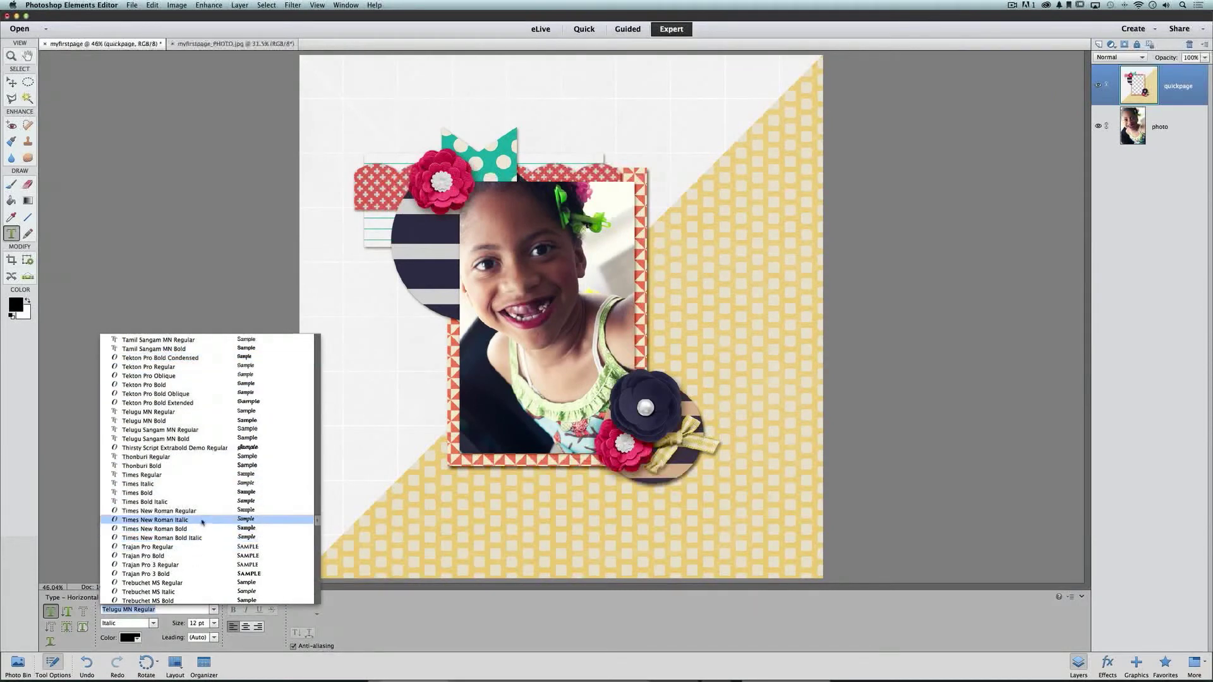
{"action": "scroll", "coordinate": [200, 524], "scroll_direction": "down", "scroll_amount": 1}
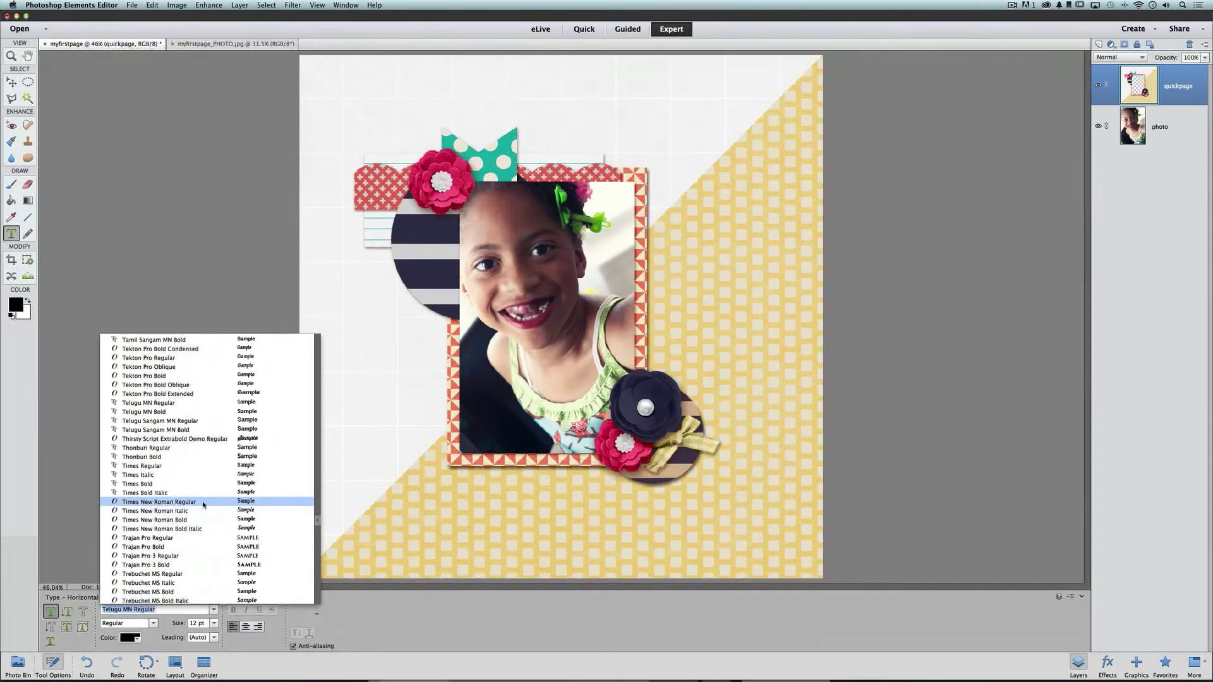
{"action": "left_click", "coordinate": [203, 503]}
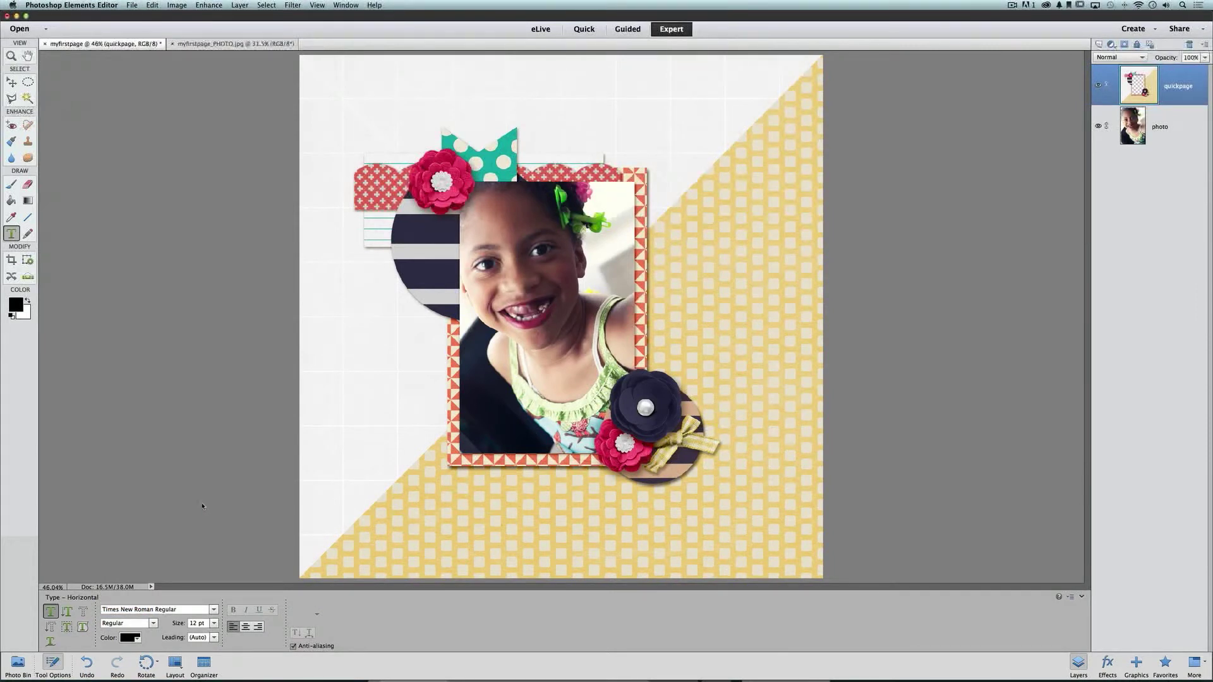
{"action": "left_click", "coordinate": [213, 609]}
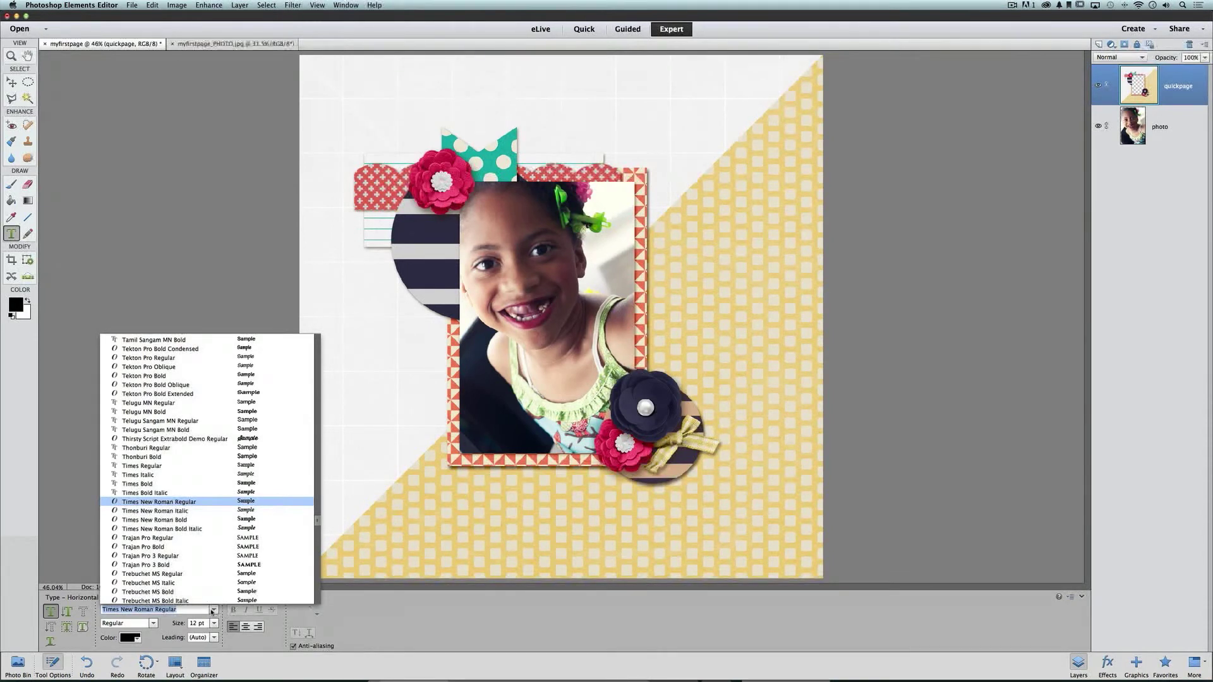
{"action": "left_click", "coordinate": [403, 604]}
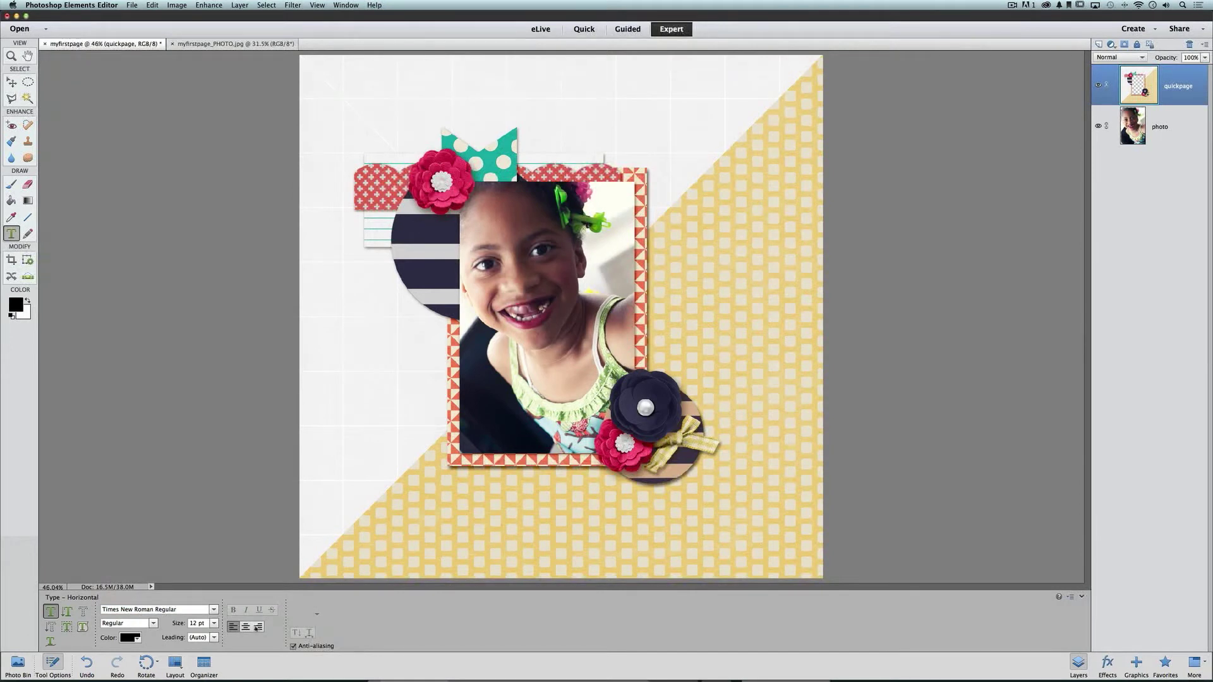
Step: Set the text colour to a dark navy blue from the default colour swatches
{"action": "left_click", "coordinate": [132, 638]}
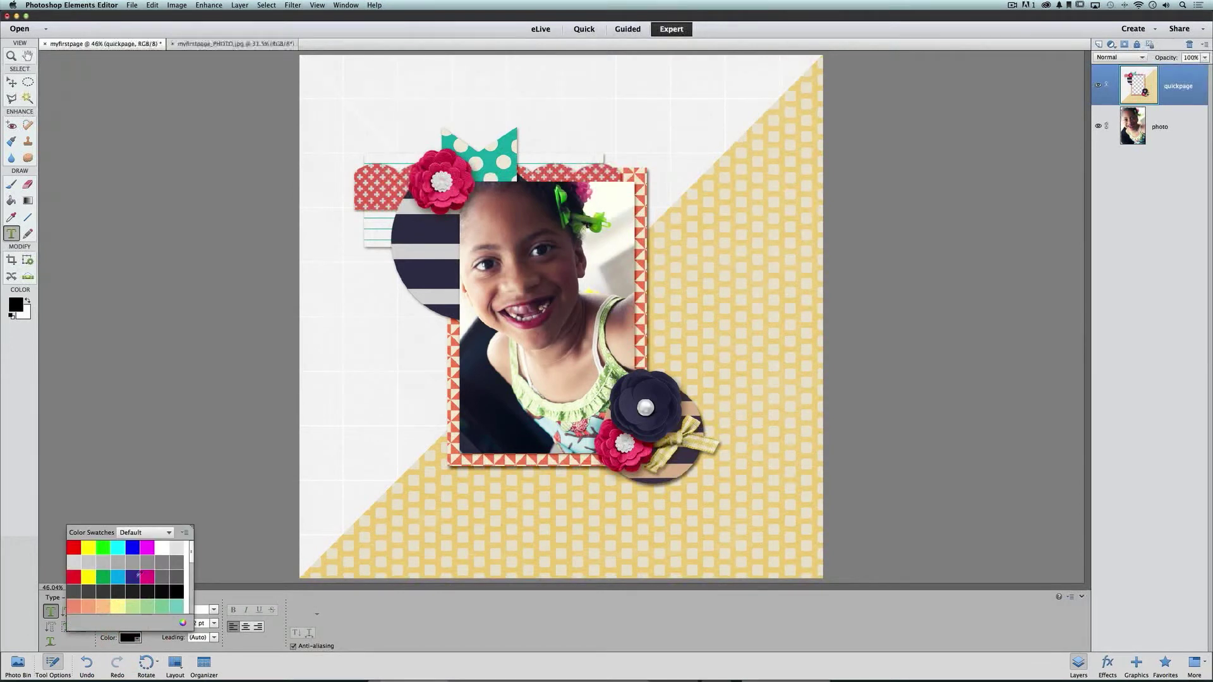
{"action": "scroll", "coordinate": [138, 574], "scroll_direction": "down", "scroll_amount": 4}
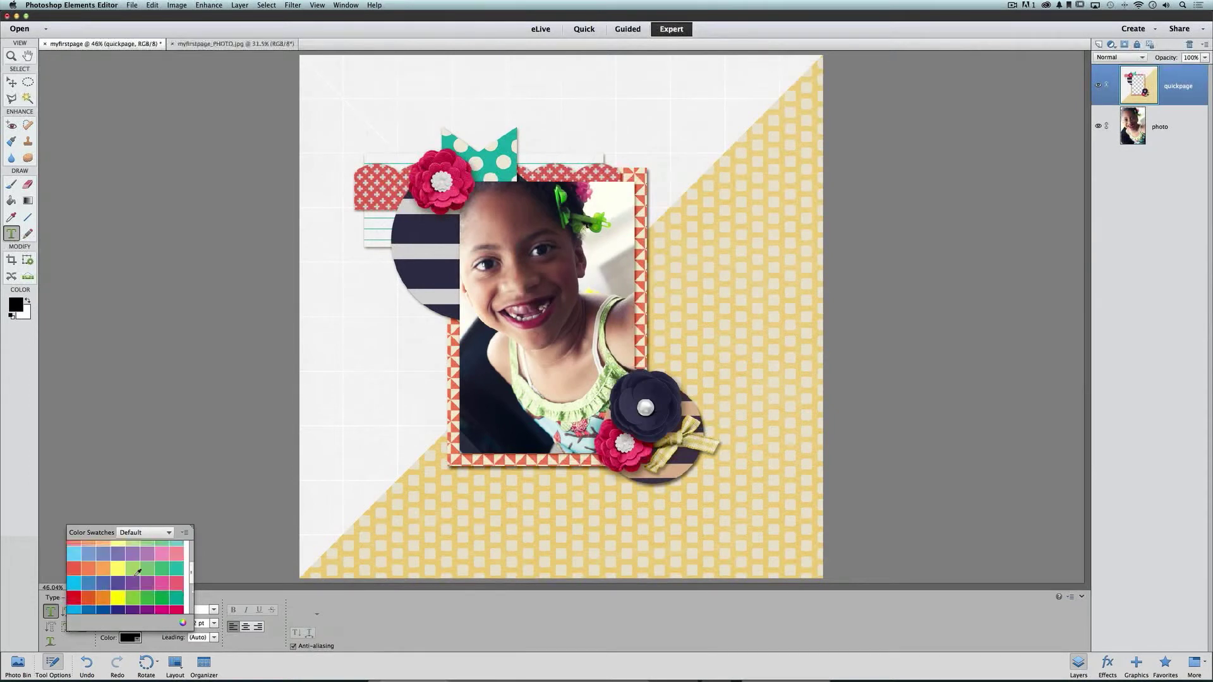
{"action": "scroll", "coordinate": [138, 573], "scroll_direction": "up", "scroll_amount": 3}
{"action": "scroll", "coordinate": [137, 572], "scroll_direction": "down", "scroll_amount": 8}
{"action": "scroll", "coordinate": [138, 573], "scroll_direction": "up", "scroll_amount": 5}
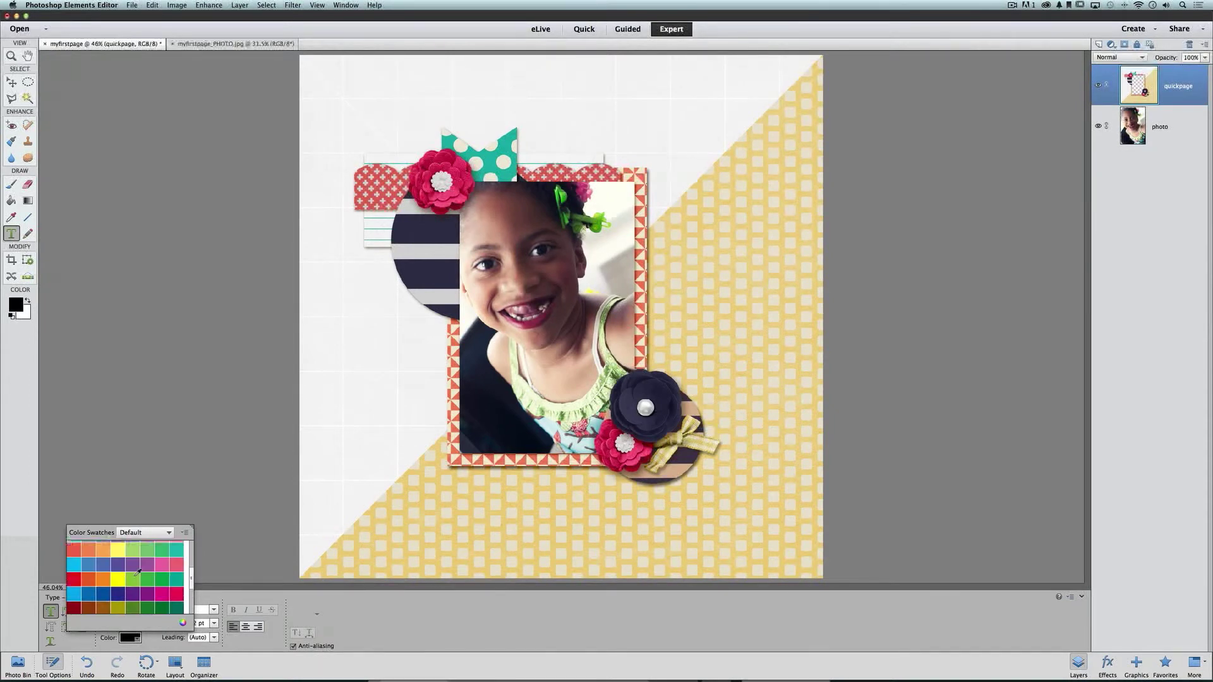
{"action": "scroll", "coordinate": [137, 571], "scroll_direction": "down", "scroll_amount": 1}
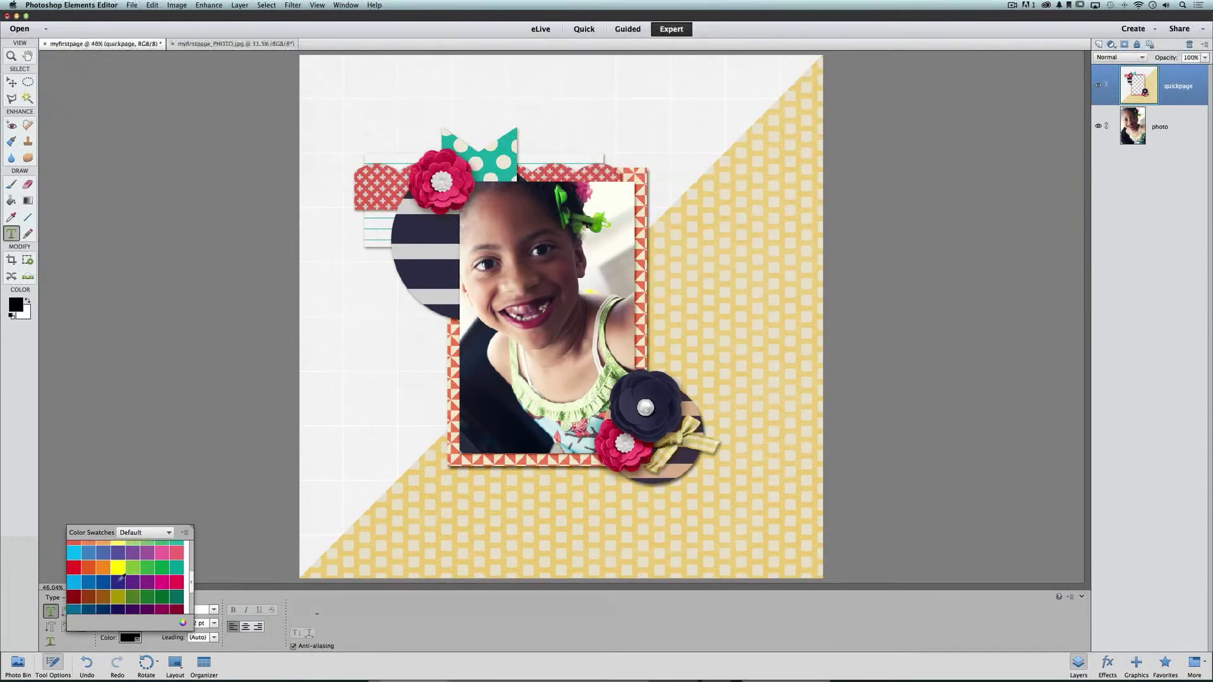
{"action": "scroll", "coordinate": [120, 575], "scroll_direction": "down", "scroll_amount": 3}
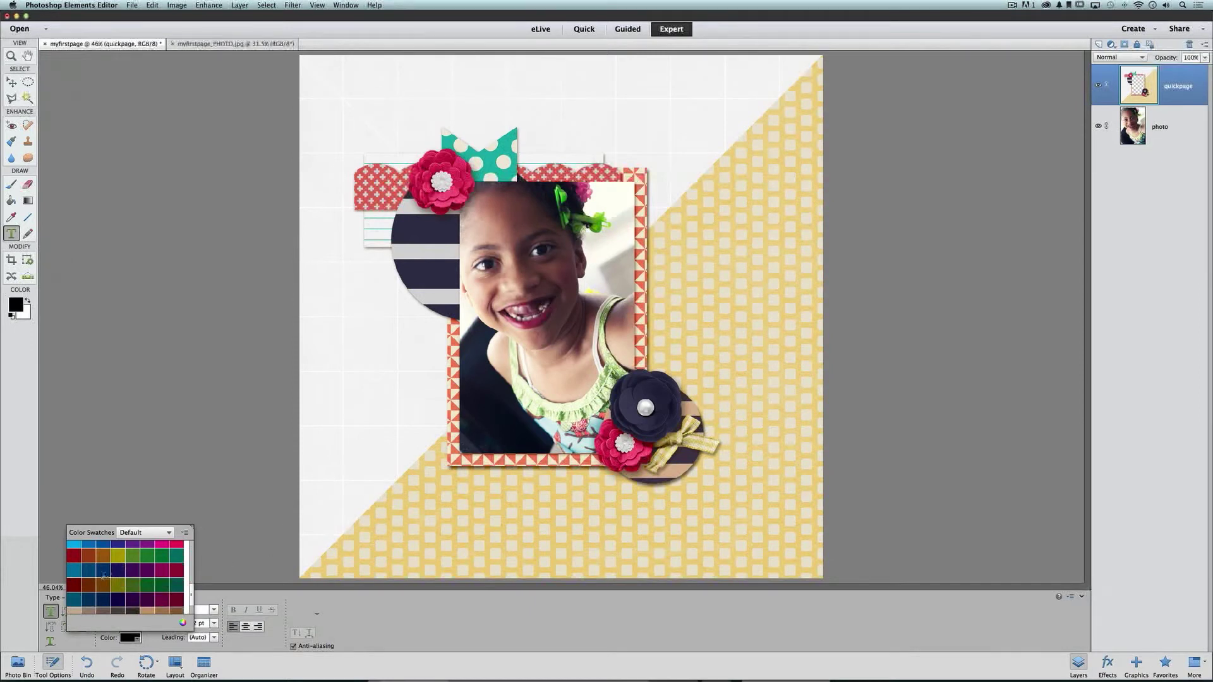
{"action": "left_click", "coordinate": [119, 571]}
{"action": "left_click", "coordinate": [321, 609]}
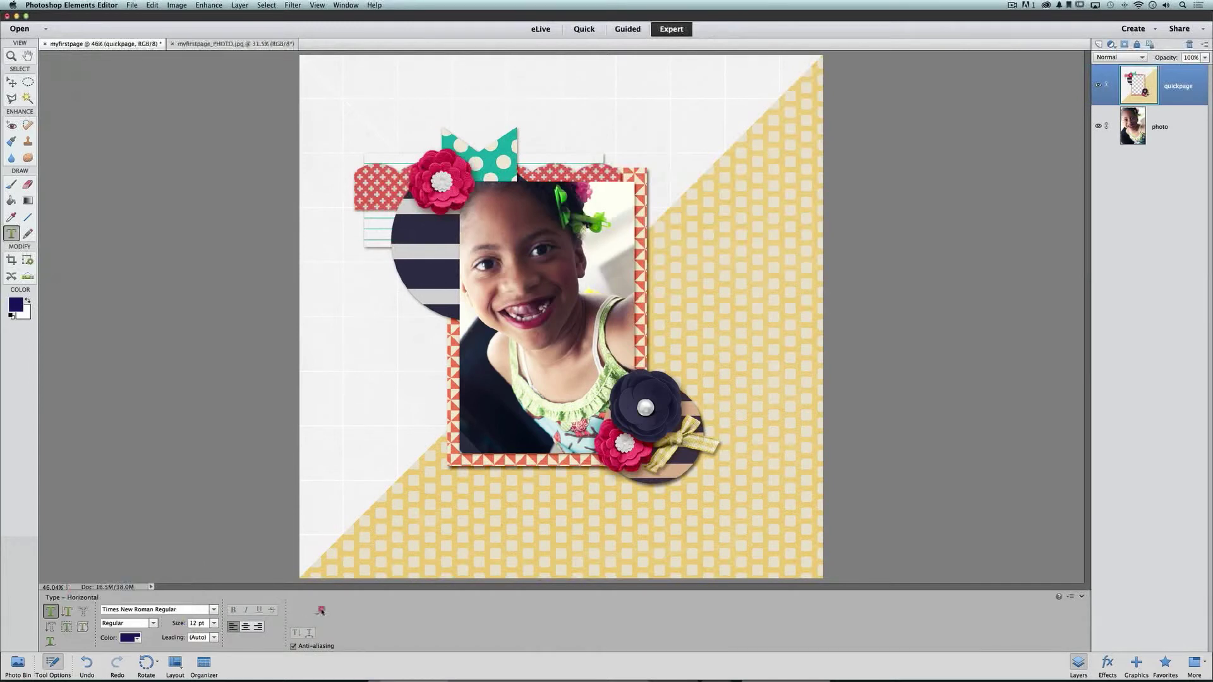
Step: Add the text "girl" at 72 pt on the yellow patterned paper beside the upper part of the photo and commit it
{"action": "left_click", "coordinate": [215, 624]}
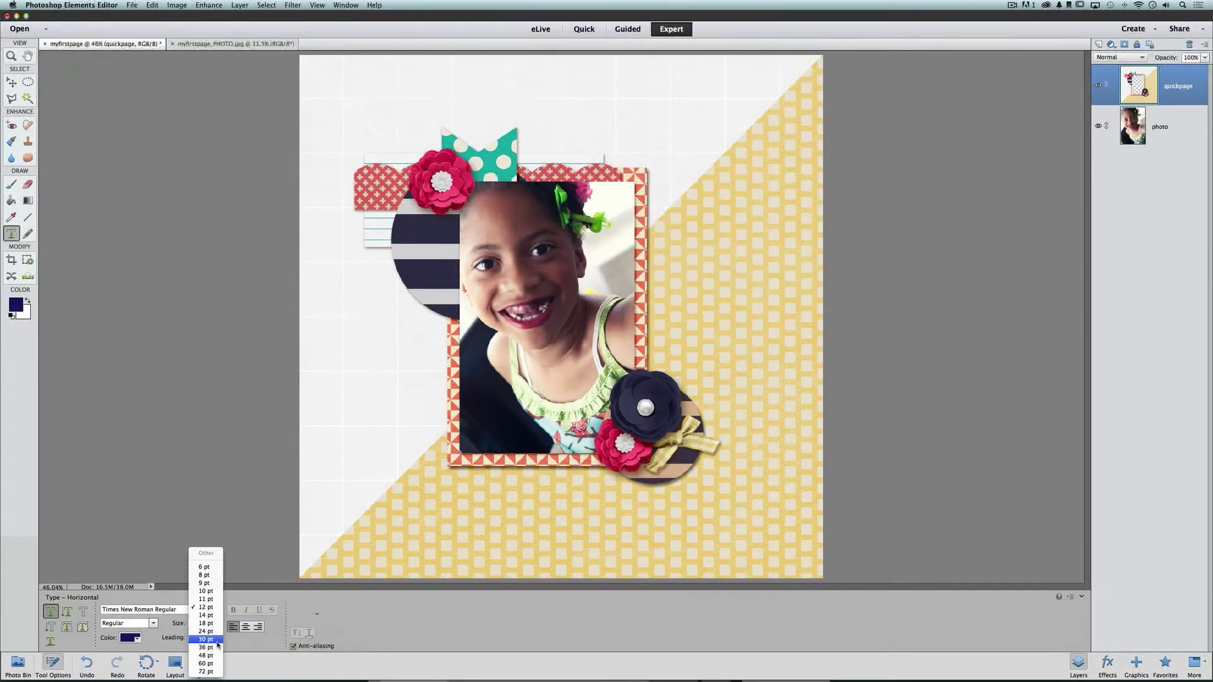
{"action": "left_click", "coordinate": [212, 672]}
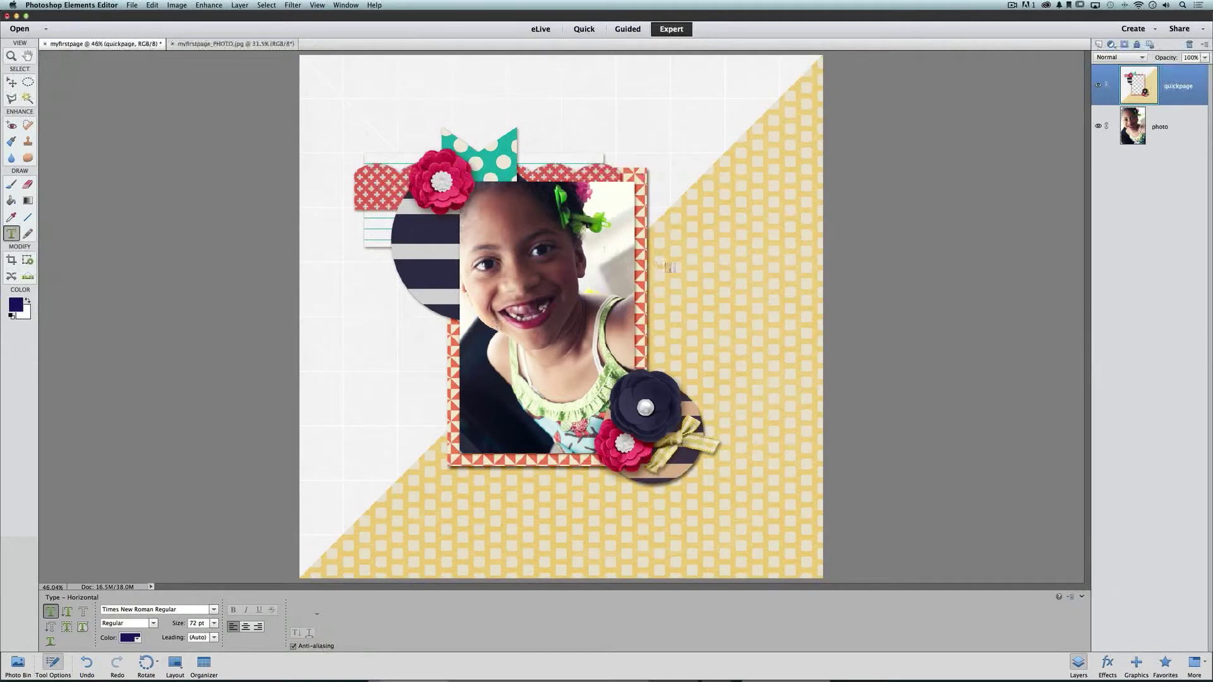
{"action": "left_click", "coordinate": [677, 264]}
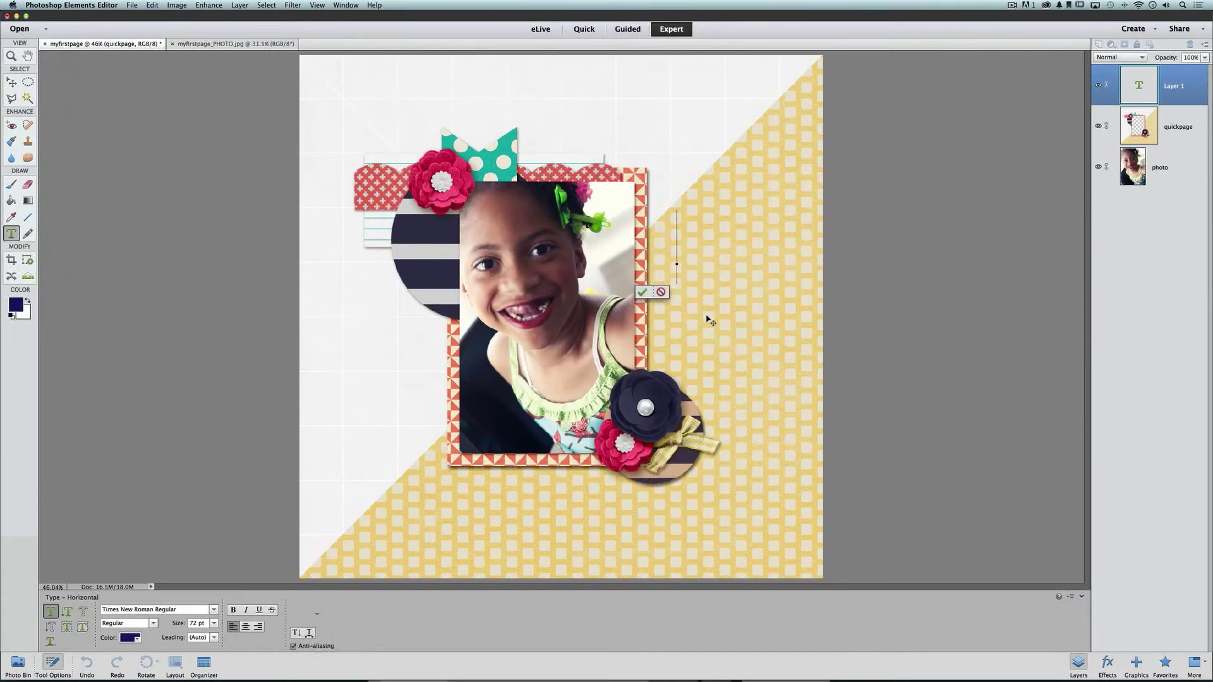
{"action": "type", "text": "girl"}
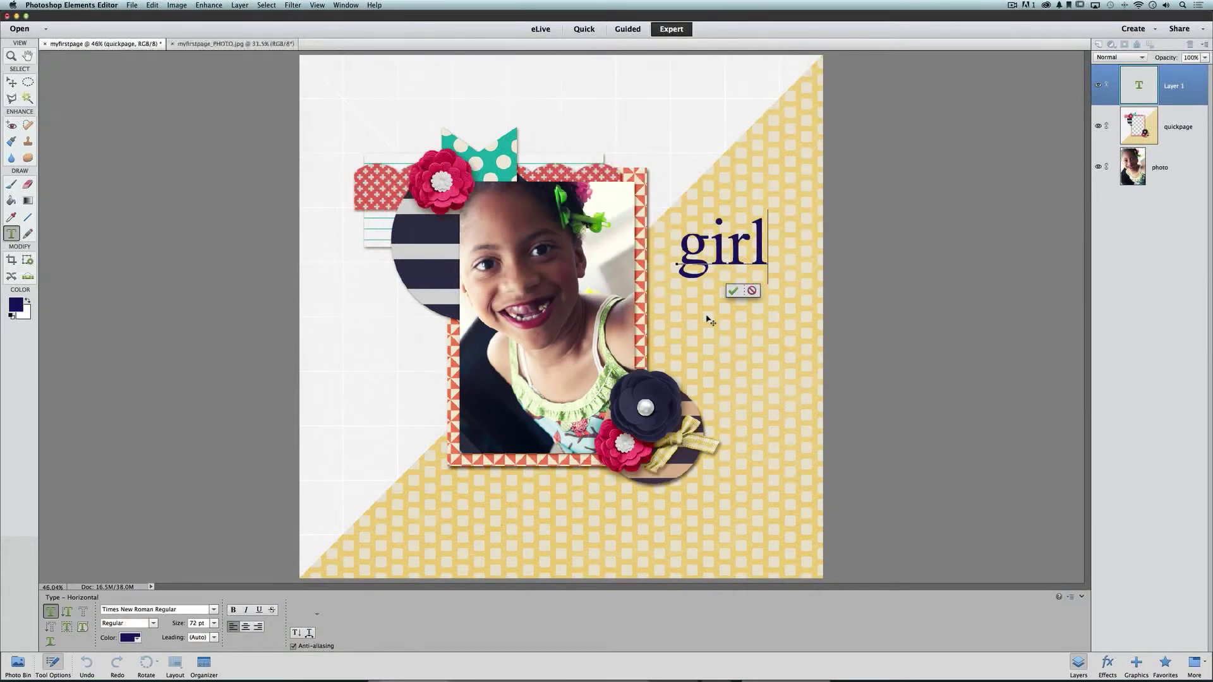
{"action": "left_click", "coordinate": [733, 291]}
{"action": "key", "text": "v"}
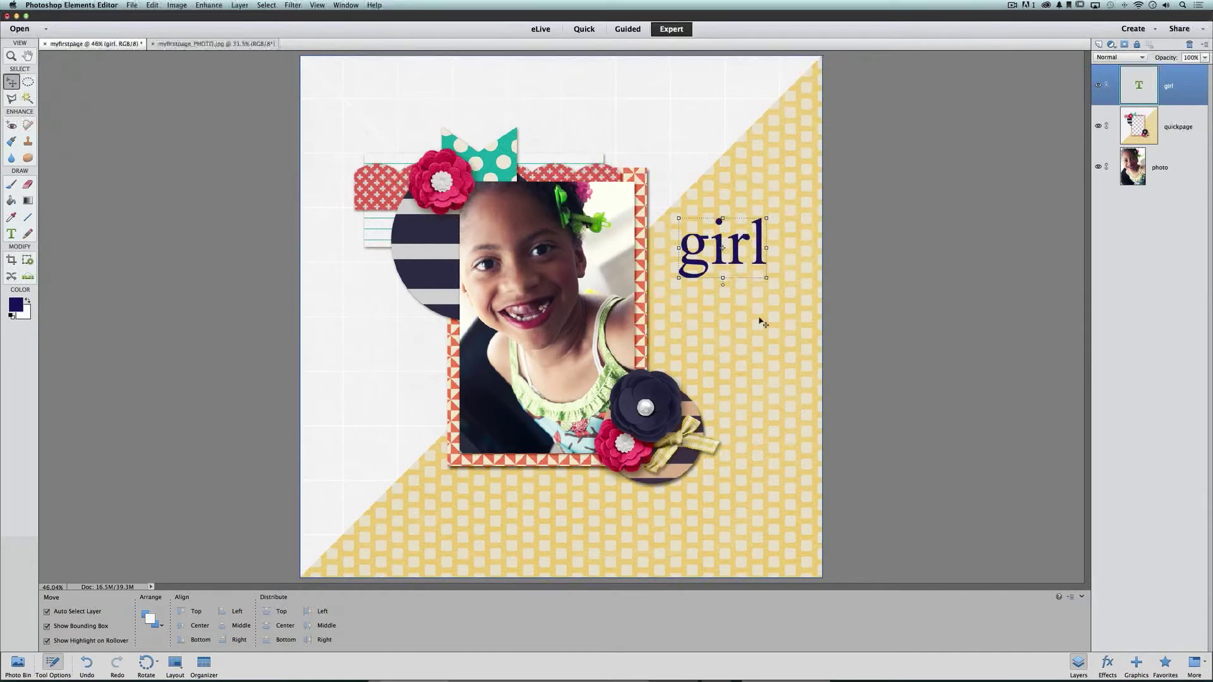
Step: With the quickpage layer selected, set the Horizontal Type tool's text colour to the Pure Magenta Red default swatch
{"action": "left_click", "coordinate": [698, 302]}
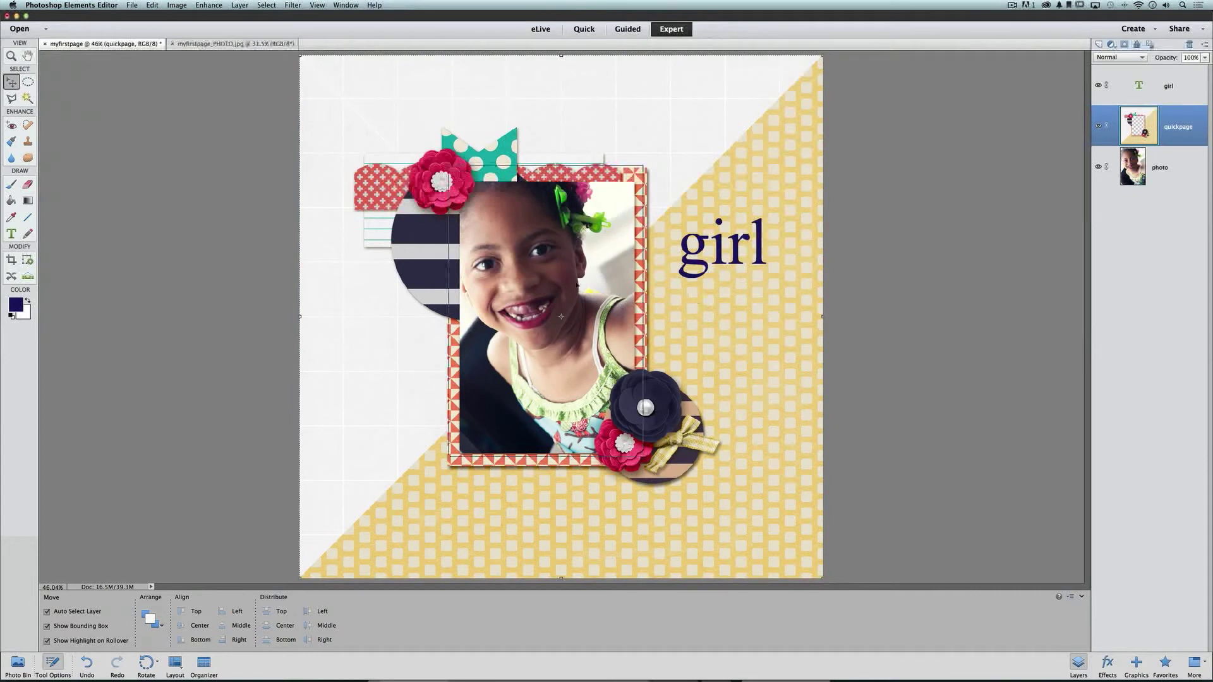
{"action": "left_click", "coordinate": [11, 234]}
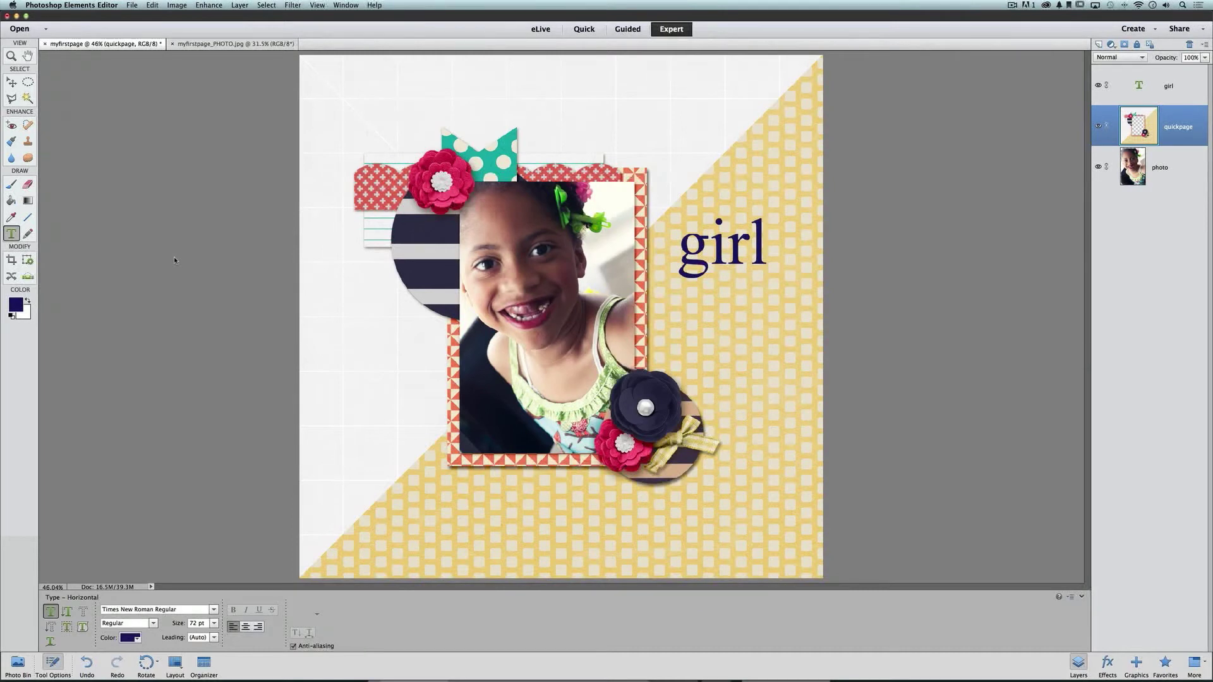
{"action": "left_click", "coordinate": [137, 638]}
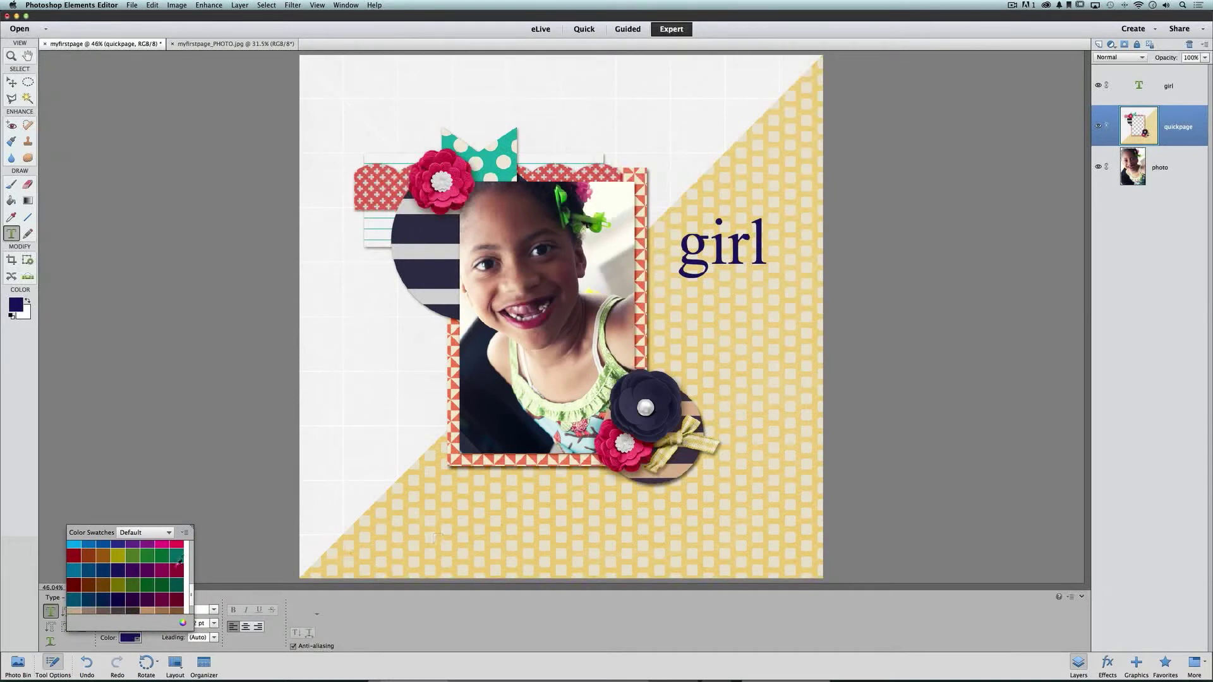
{"action": "scroll", "coordinate": [179, 561], "scroll_direction": "up", "scroll_amount": 3}
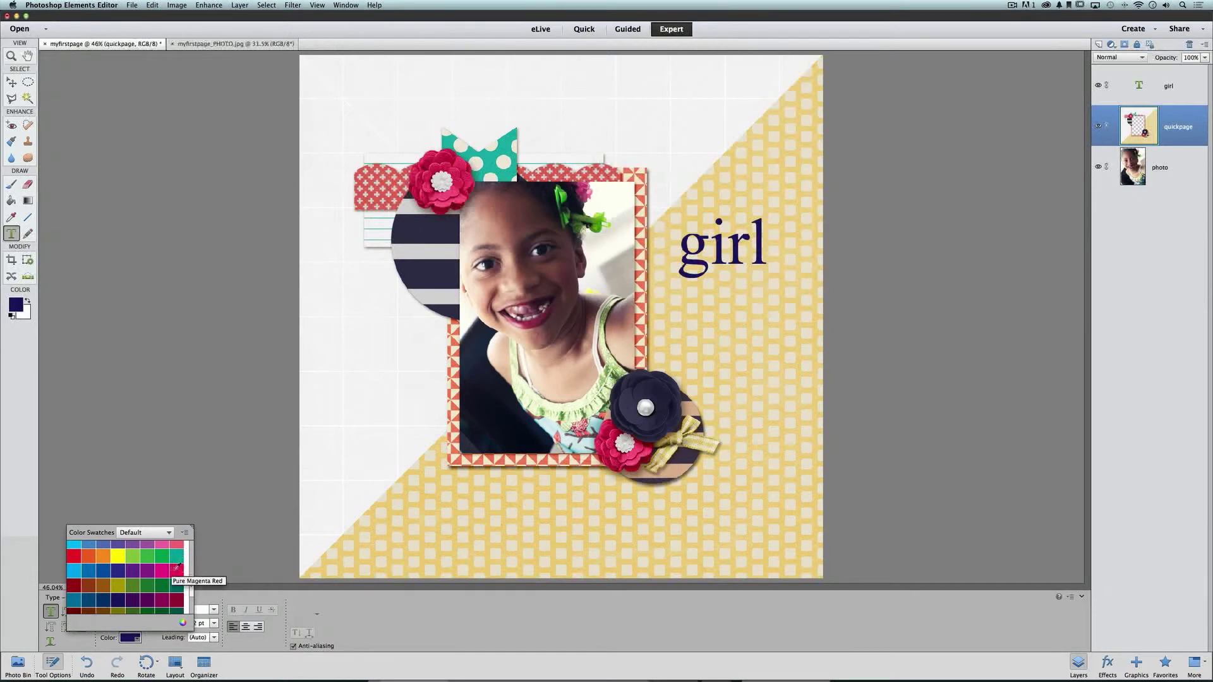
{"action": "left_click", "coordinate": [174, 569]}
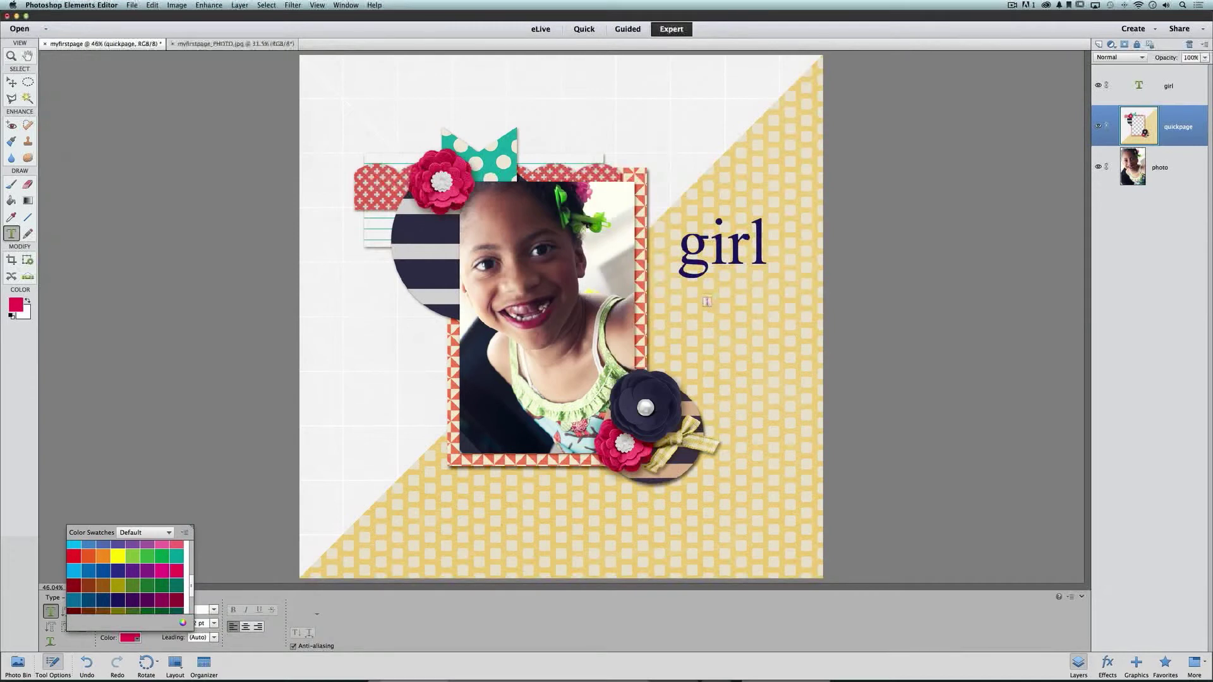
Step: Add the text "glamor" on the yellow paper just under the word "girl" and commit it
{"action": "left_click", "coordinate": [707, 302]}
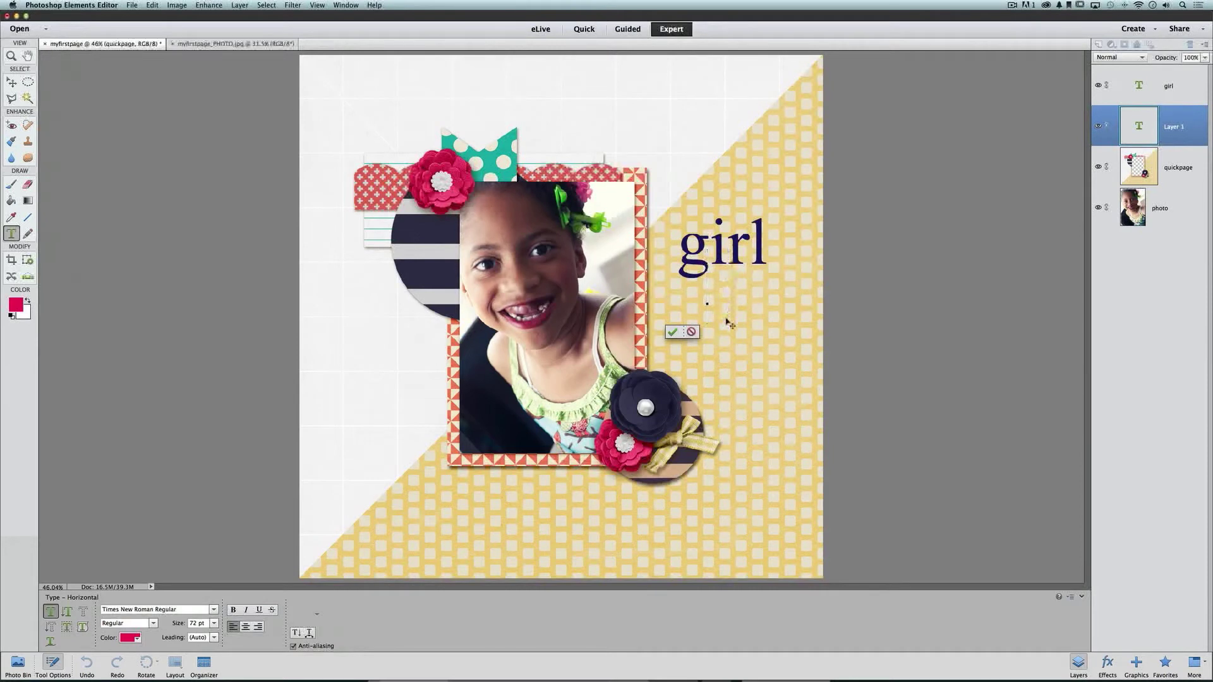
{"action": "type", "text": "glam"}
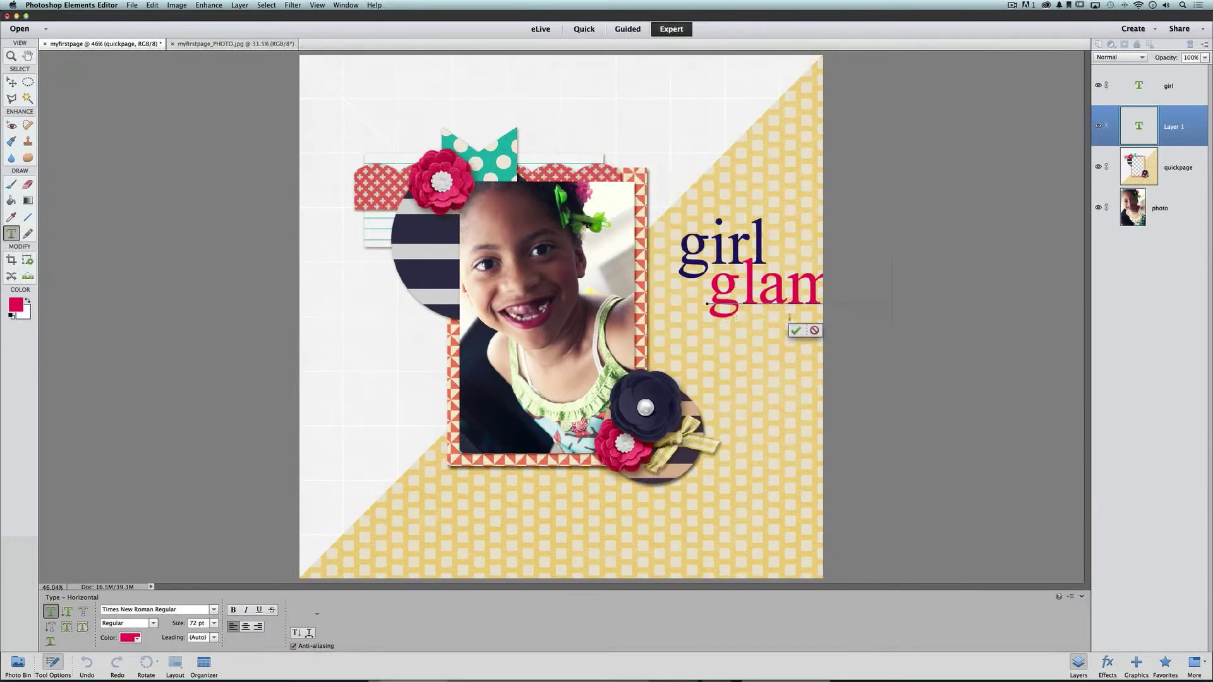
{"action": "left_click", "coordinate": [796, 330]}
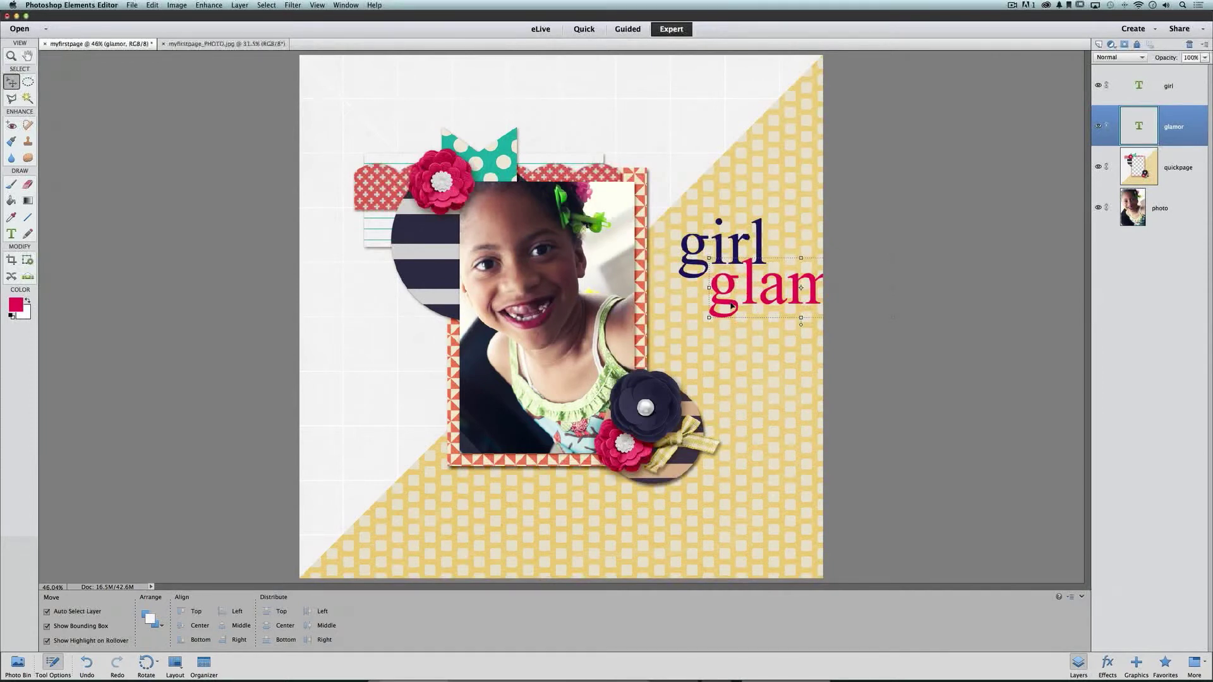
Step: Reposition the two words so all of "glamor" fits on the page across the photo frame's edge, with "girl" directly above it
{"action": "left_click_drag", "start_coordinate": [731, 305], "coordinate": [705, 333]}
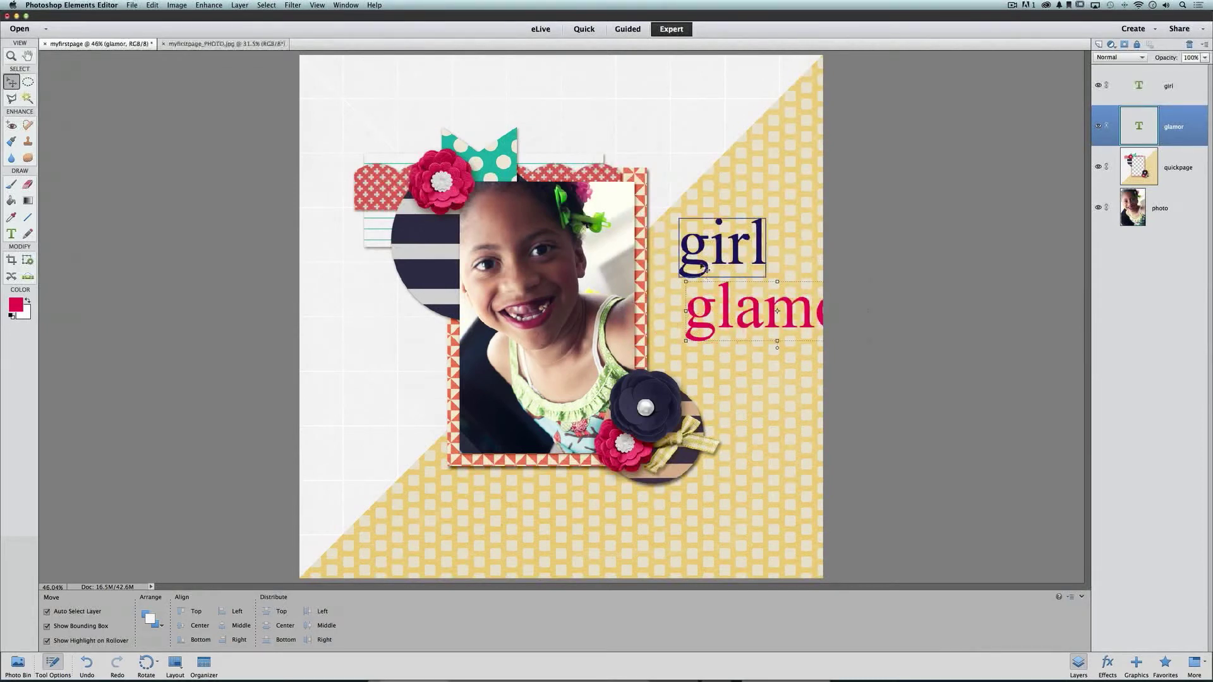
{"action": "left_click", "coordinate": [706, 267]}
{"action": "left_click", "coordinate": [706, 309]}
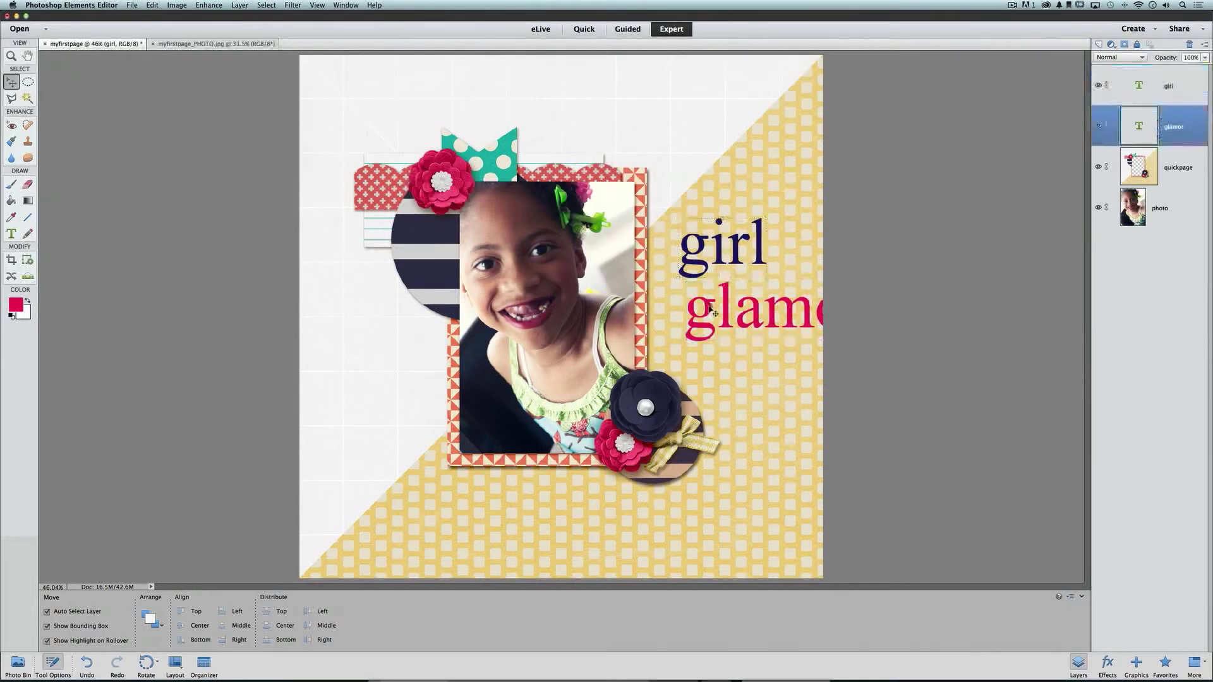
{"action": "left_click", "coordinate": [707, 258]}
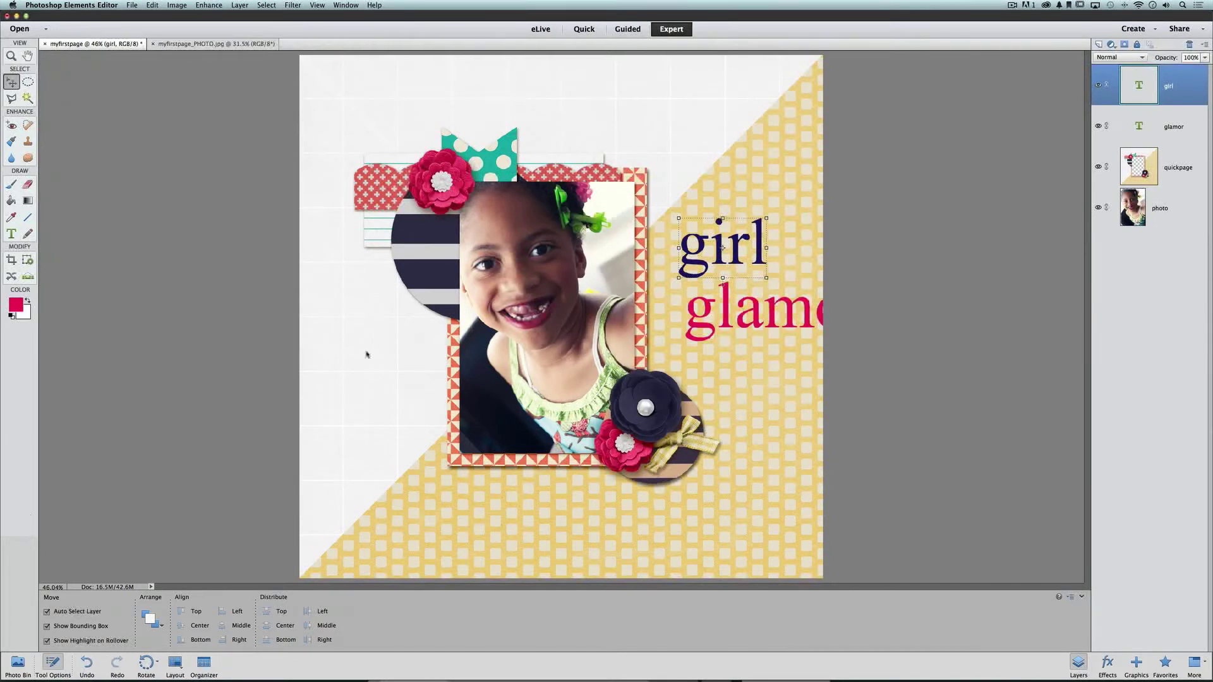
{"action": "left_click", "coordinate": [705, 329]}
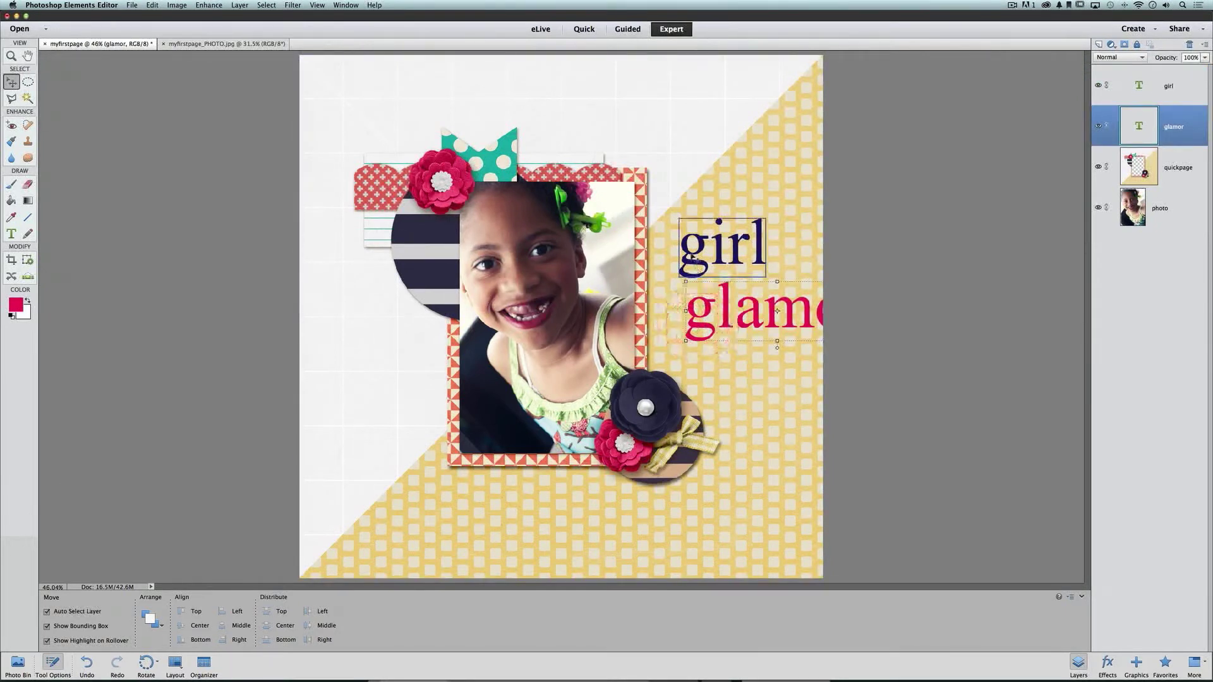
{"action": "left_click", "coordinate": [691, 259]}
{"action": "double_click", "coordinate": [666, 221]}
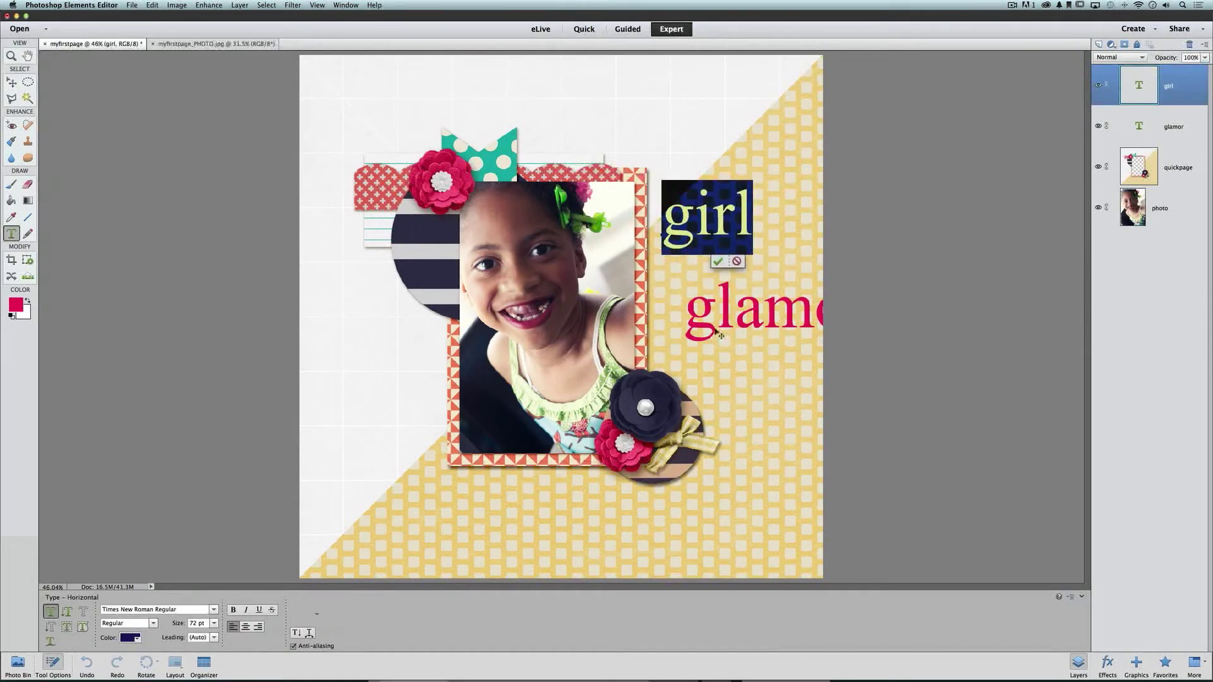
{"action": "key", "text": "super+Return"}
{"action": "key", "text": "v"}
{"action": "left_click", "coordinate": [679, 346]}
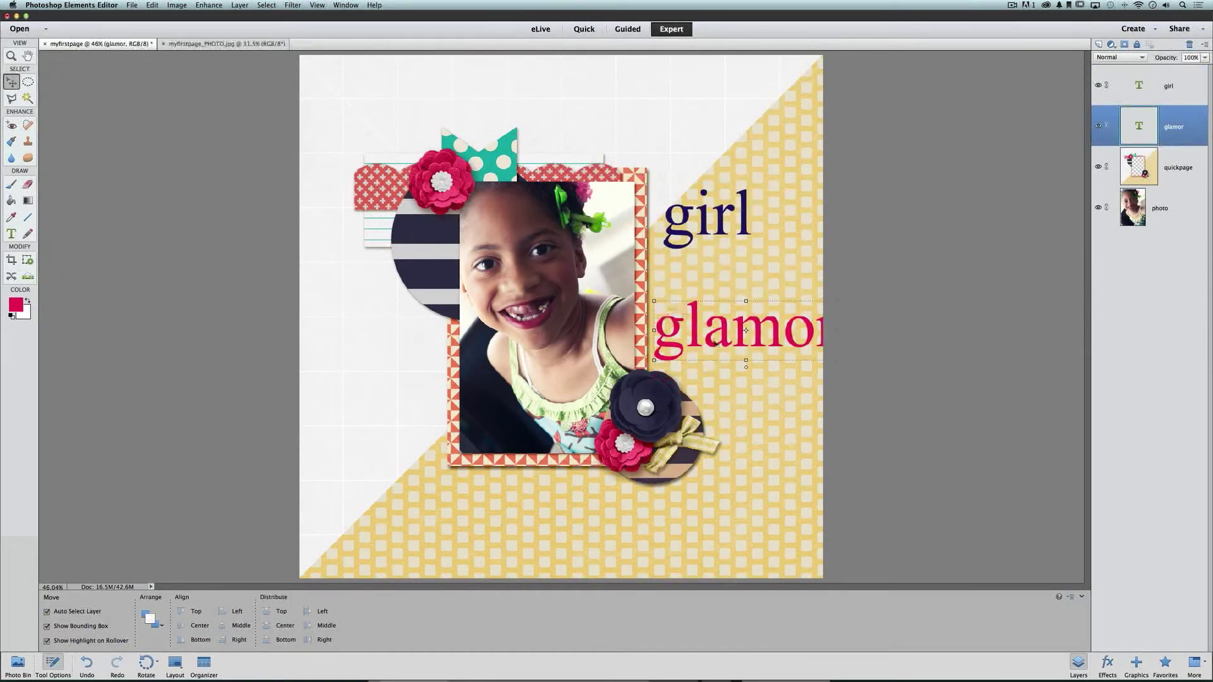
{"action": "left_click_drag", "start_coordinate": [698, 346], "coordinate": [650, 297]}
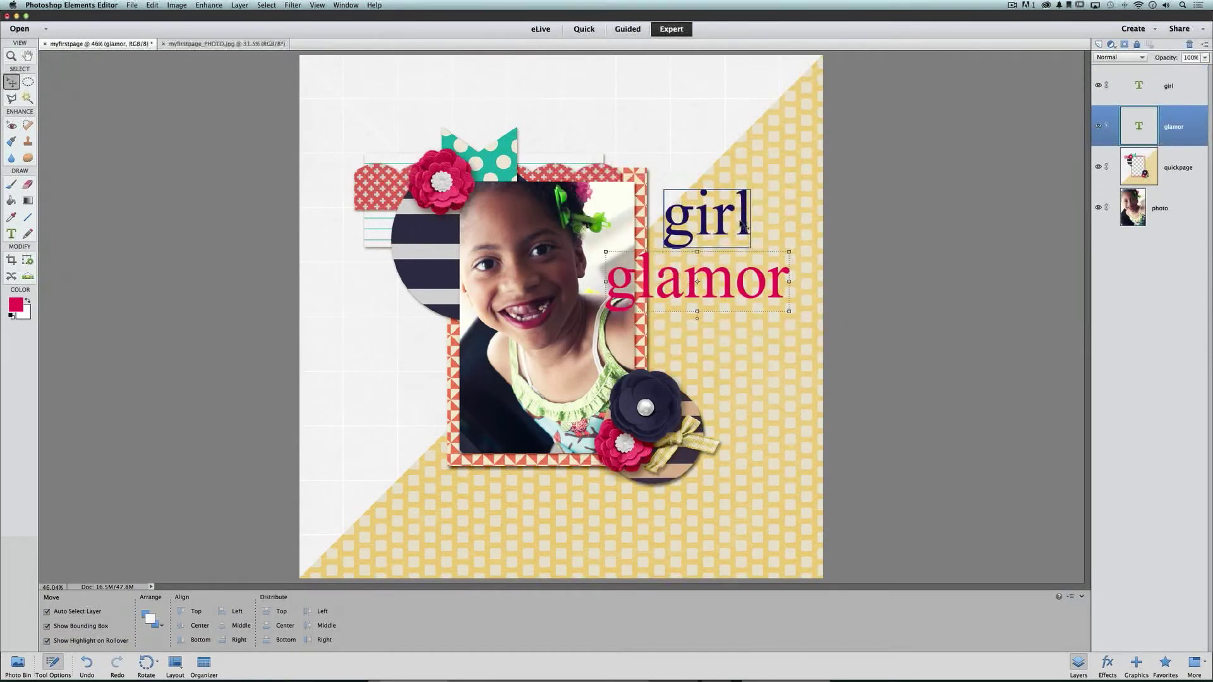
{"action": "mouse_move", "coordinate": [743, 221]}
{"action": "left_mouse_down"}
{"action": "mouse_move", "coordinate": [745, 267]}
{"action": "mouse_move", "coordinate": [757, 238]}
{"action": "left_mouse_up"}
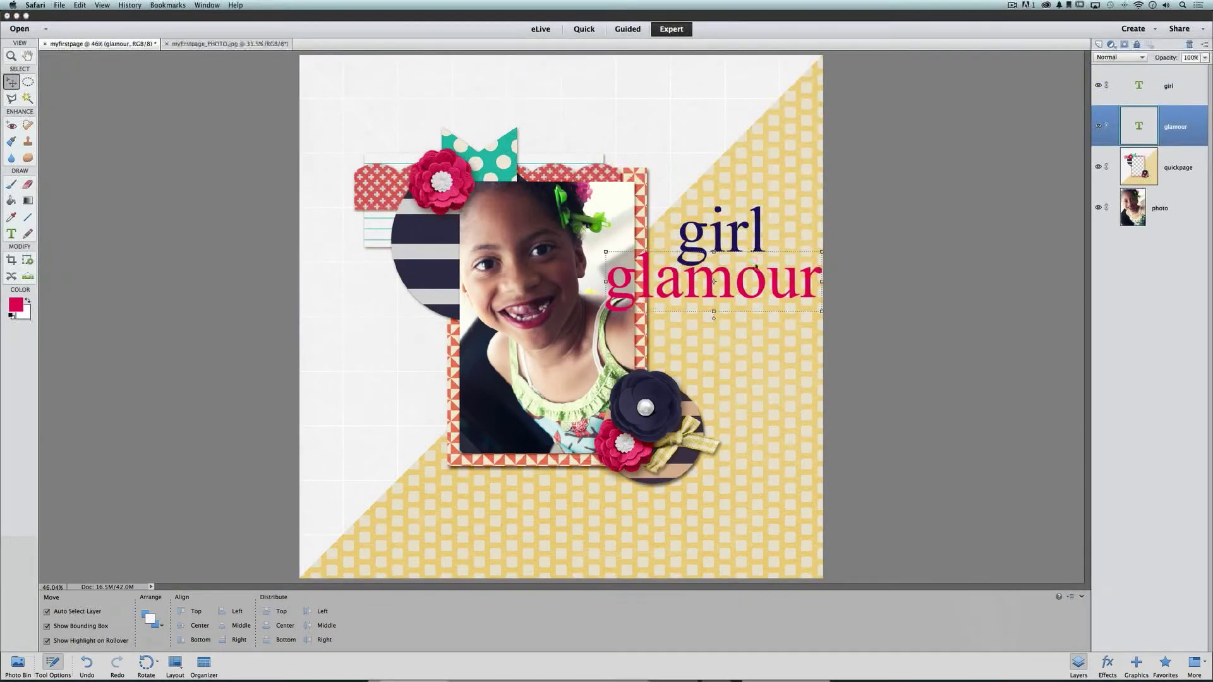
Step: Scale the "glamour" text proportionally to 69.10%, shift it slightly upward on the yellow paper, and commit the transformation
{"action": "left_click", "coordinate": [245, 543]}
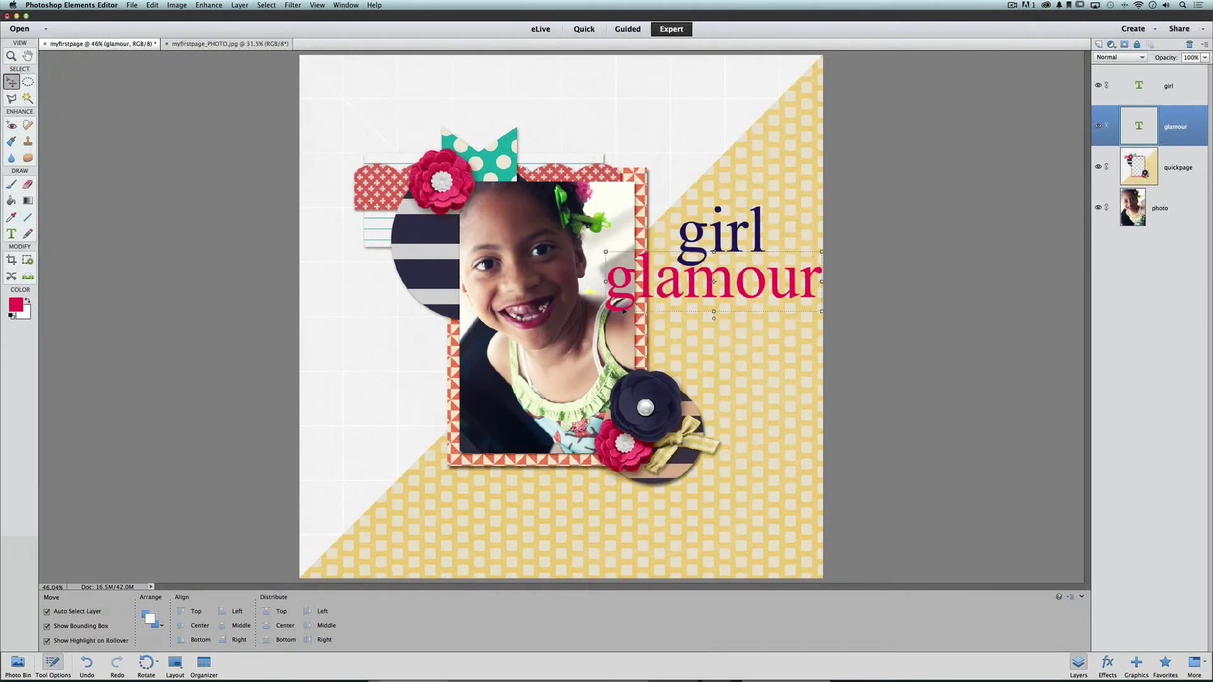
{"action": "left_click_drag", "start_coordinate": [607, 311], "coordinate": [655, 300]}
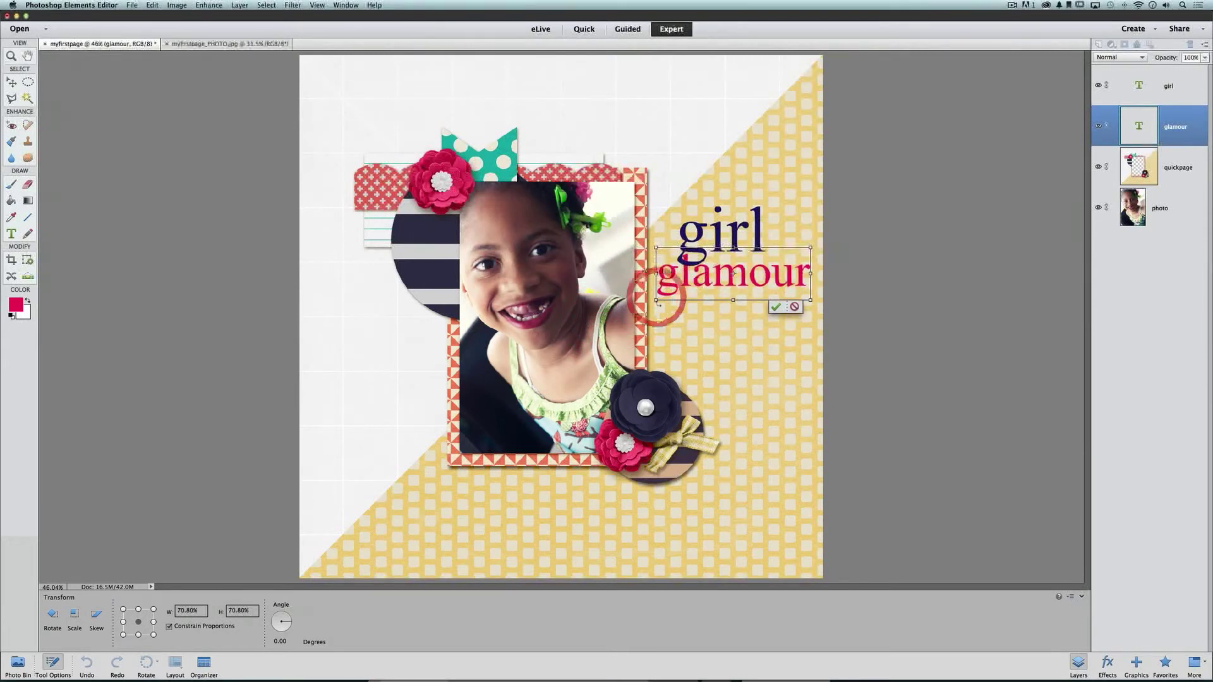
{"action": "left_click_drag", "start_coordinate": [764, 283], "coordinate": [764, 273]}
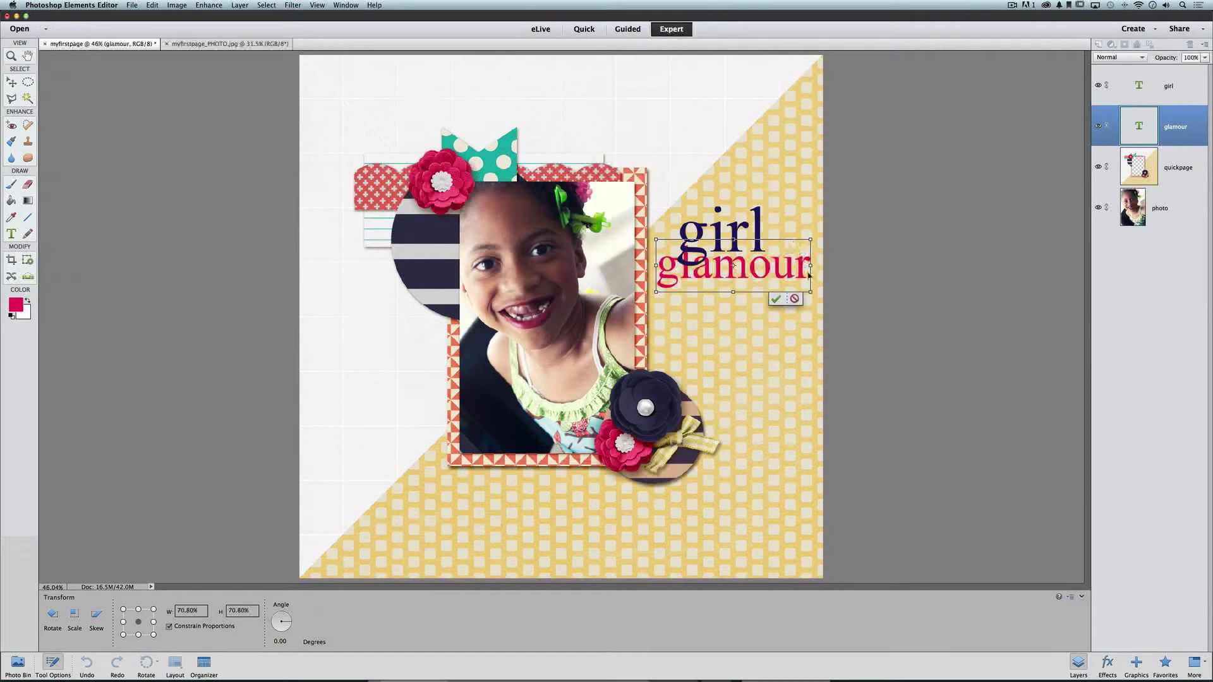
{"action": "left_click_drag", "start_coordinate": [810, 292], "coordinate": [807, 291]}
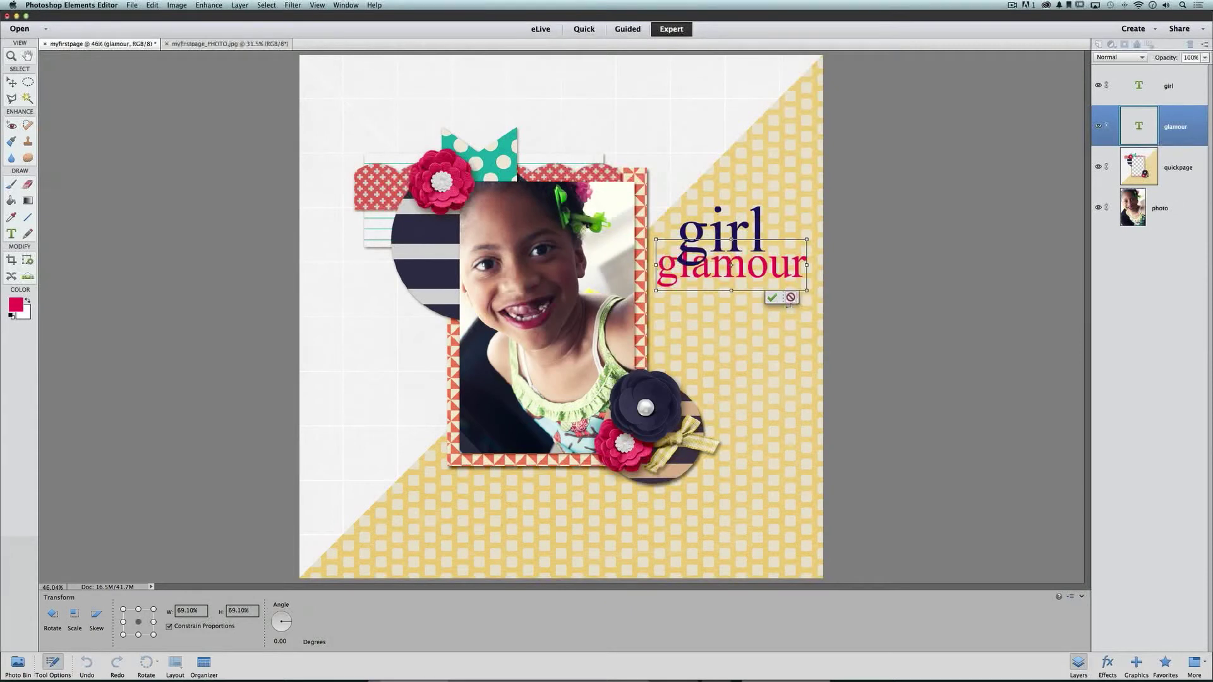
{"action": "left_click", "coordinate": [771, 297]}
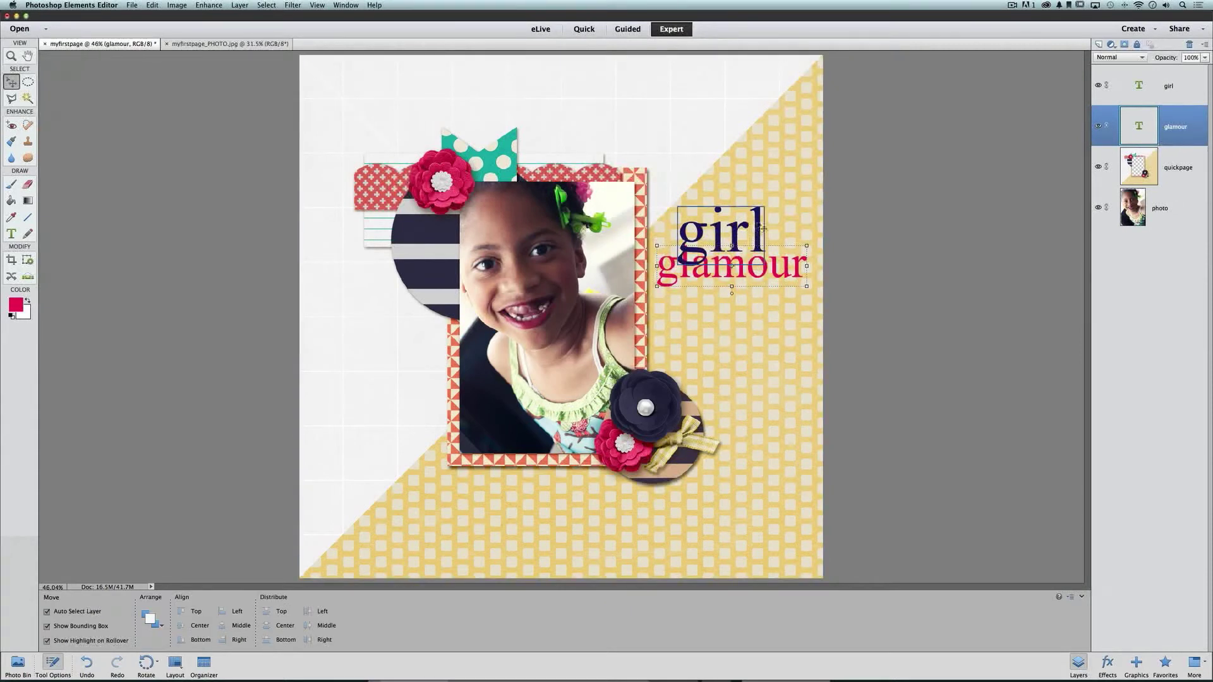
Step: Move the word "girl" below the end of "glamour" and place its layer beneath the glamour layer
{"action": "left_click_drag", "start_coordinate": [761, 229], "coordinate": [803, 288]}
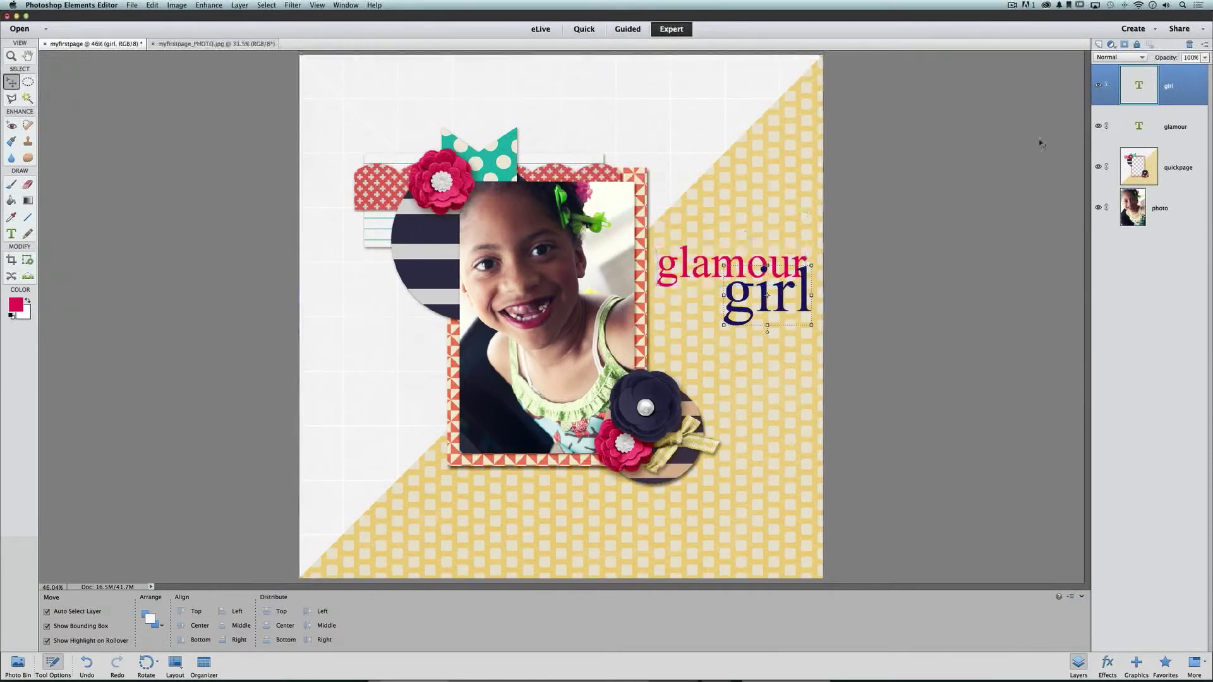
{"action": "left_click_drag", "start_coordinate": [1195, 82], "coordinate": [1190, 80]}
{"action": "left_click_drag", "start_coordinate": [1190, 80], "coordinate": [1189, 94]}
{"action": "mouse_move", "coordinate": [1188, 115]}
{"action": "left_mouse_down"}
{"action": "mouse_move", "coordinate": [1190, 145]}
{"action": "mouse_move", "coordinate": [1191, 126]}
{"action": "left_mouse_up"}
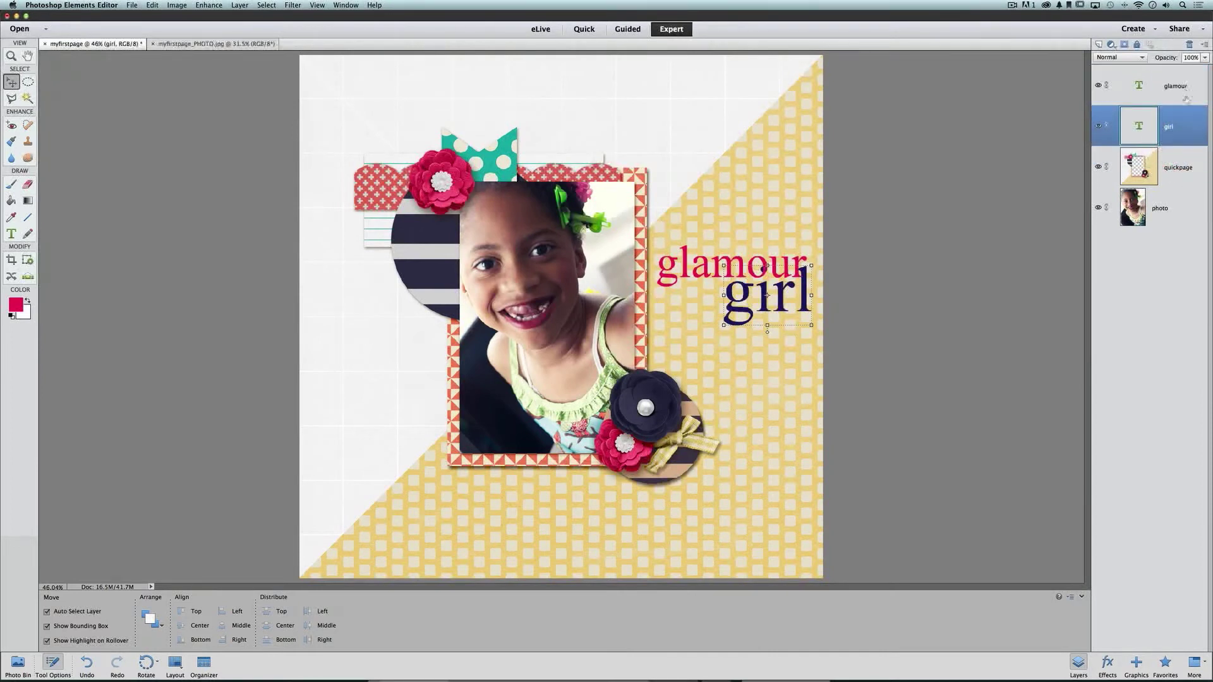
Step: Draw a paragraph text box on the yellow paper below the title, about as wide as the word "glamour"
{"action": "left_click", "coordinate": [1160, 208]}
{"action": "left_click", "coordinate": [12, 235]}
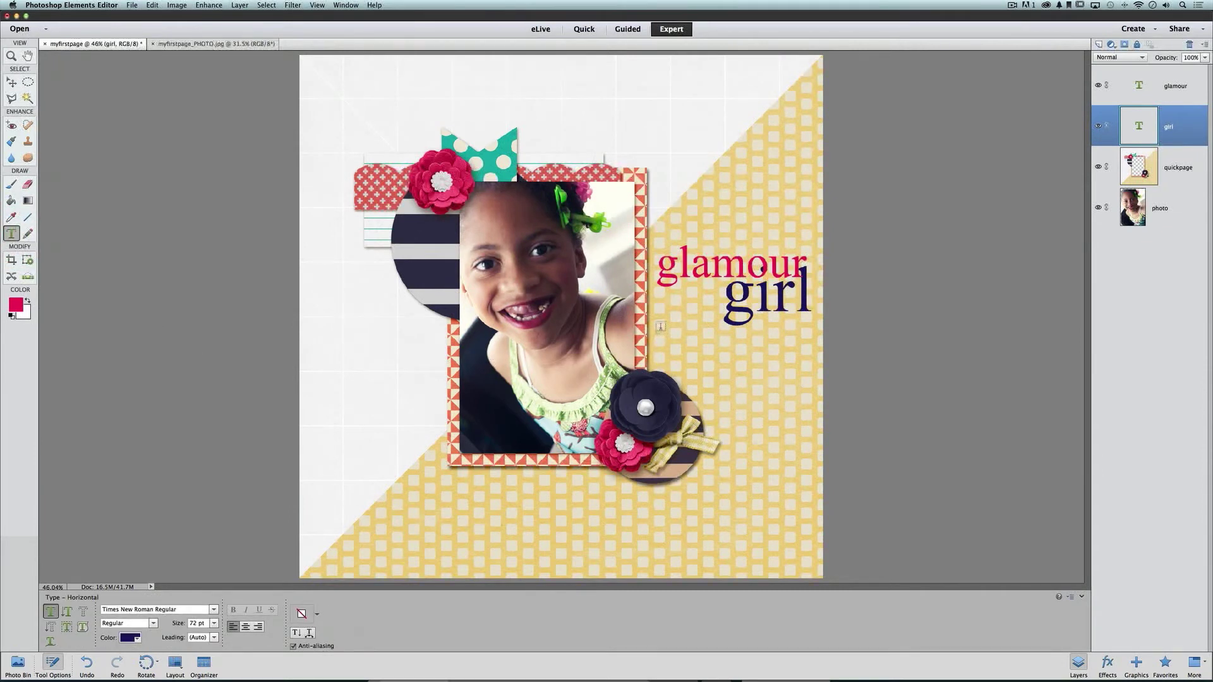
{"action": "left_click_drag", "start_coordinate": [661, 325], "coordinate": [805, 384]}
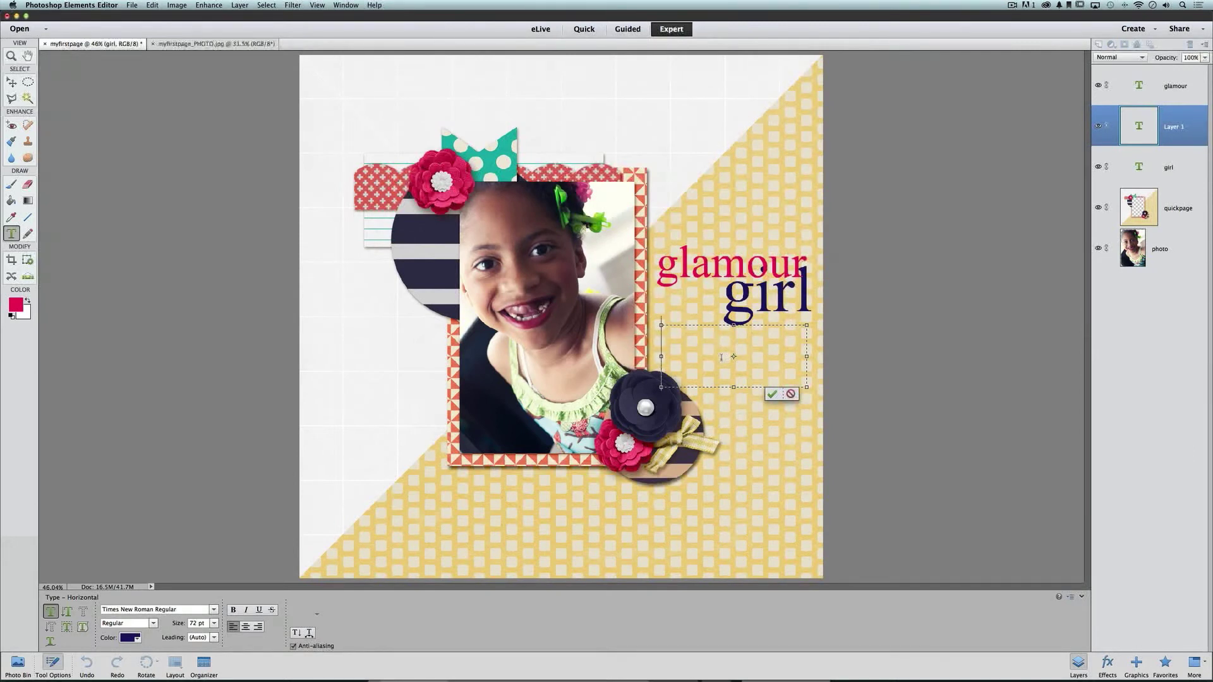
{"action": "key", "text": "Escape"}
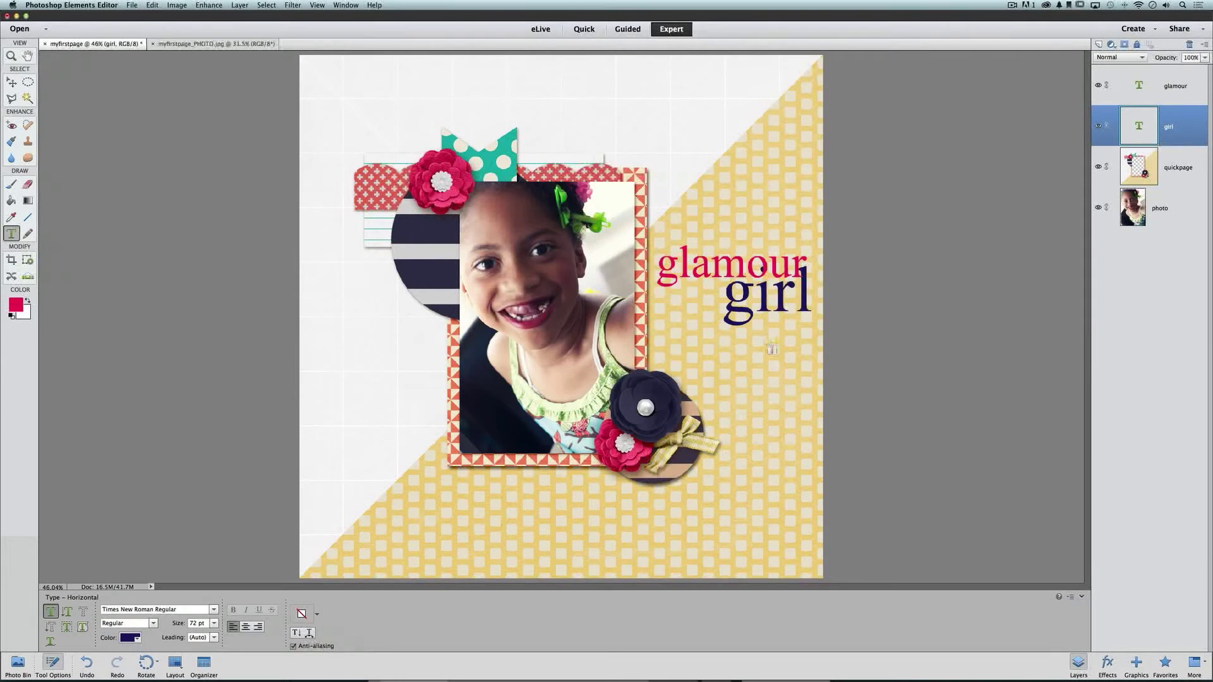
{"action": "left_click_drag", "start_coordinate": [665, 326], "coordinate": [704, 361]}
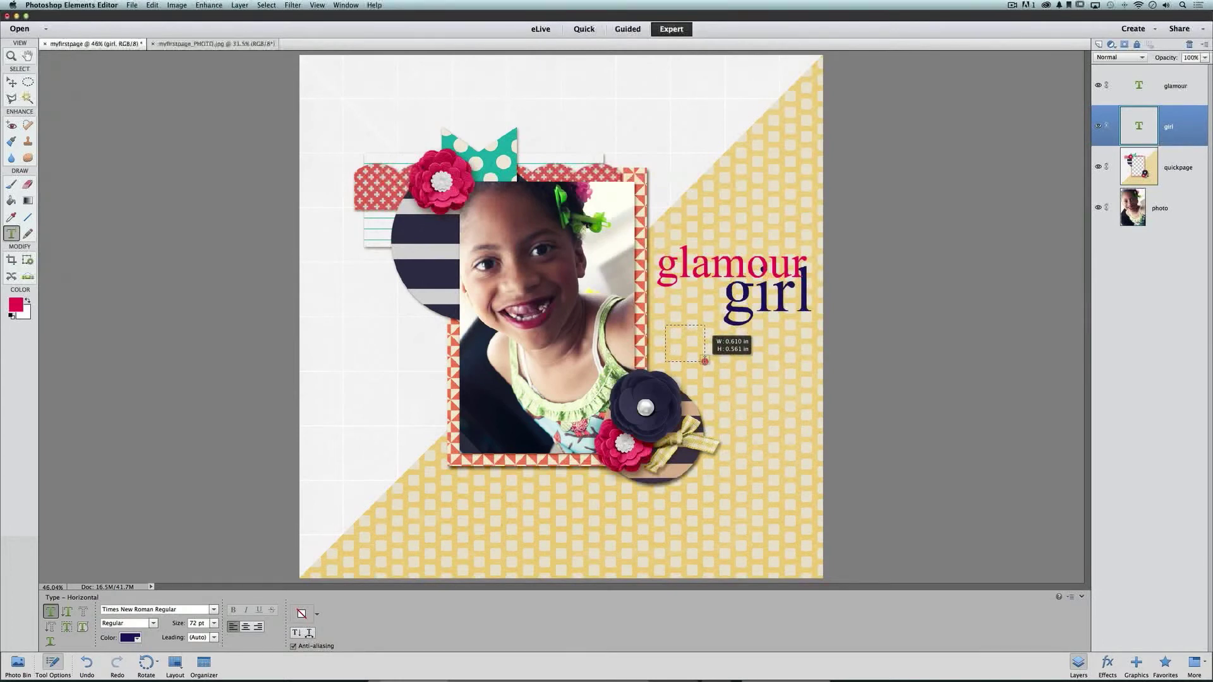
{"action": "left_click_drag", "start_coordinate": [704, 361], "coordinate": [805, 382]}
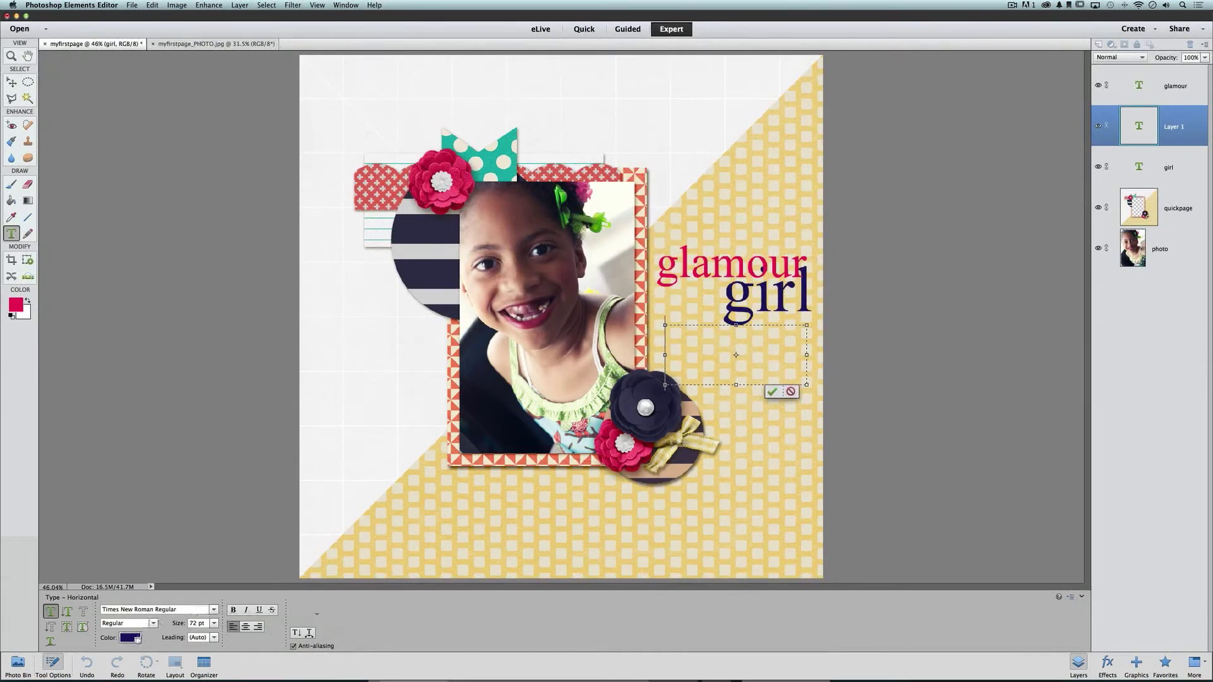
Step: Set the text box's colour to black from the default swatches and its font size to 10 pt
{"action": "left_click", "coordinate": [131, 637]}
{"action": "scroll", "coordinate": [150, 587], "scroll_direction": "up", "scroll_amount": 5}
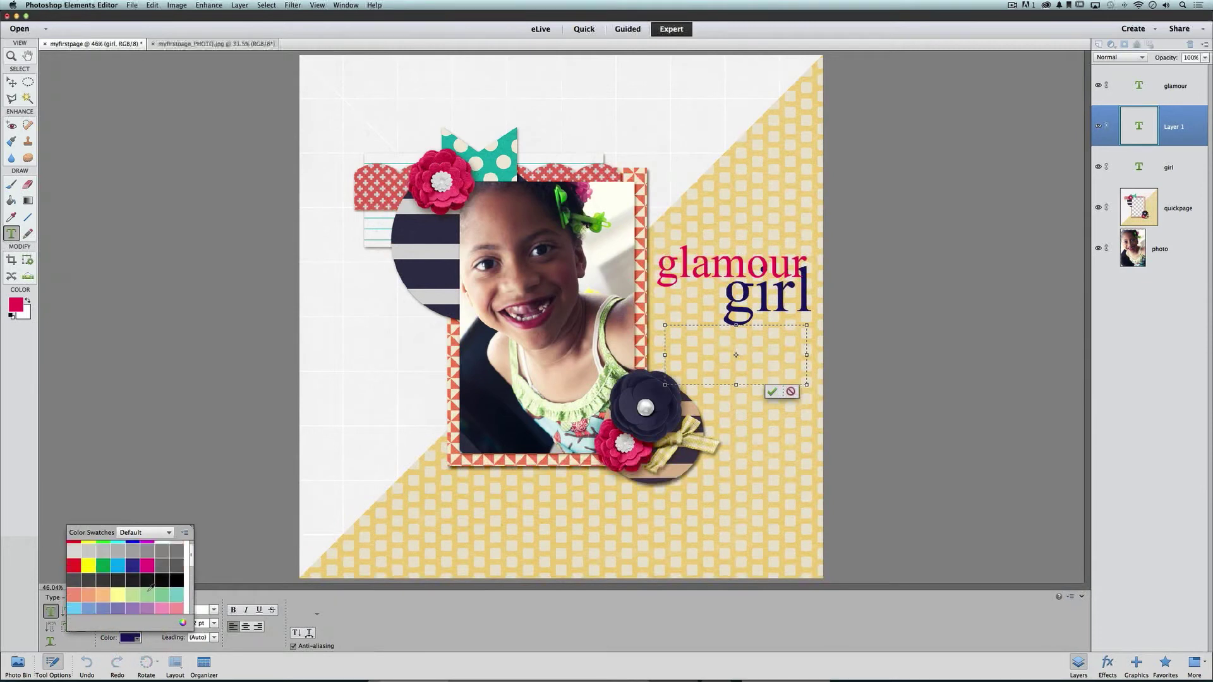
{"action": "left_click", "coordinate": [180, 589]}
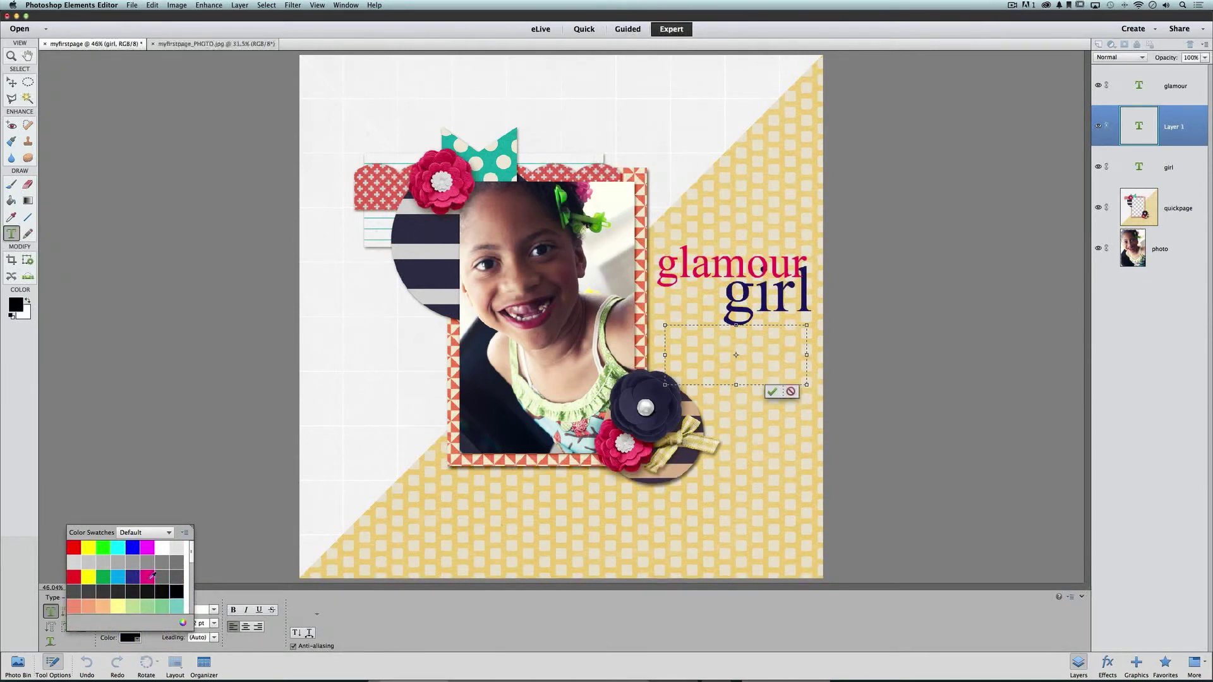
{"action": "left_click", "coordinate": [375, 602]}
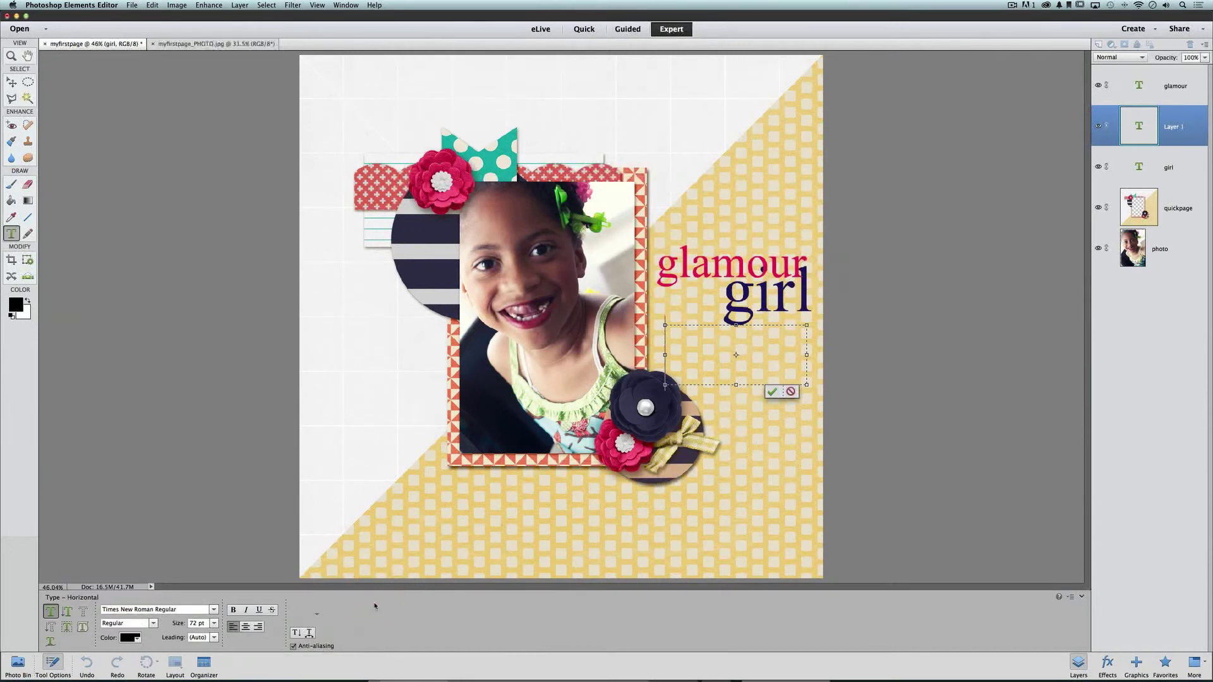
{"action": "left_click", "coordinate": [214, 623]}
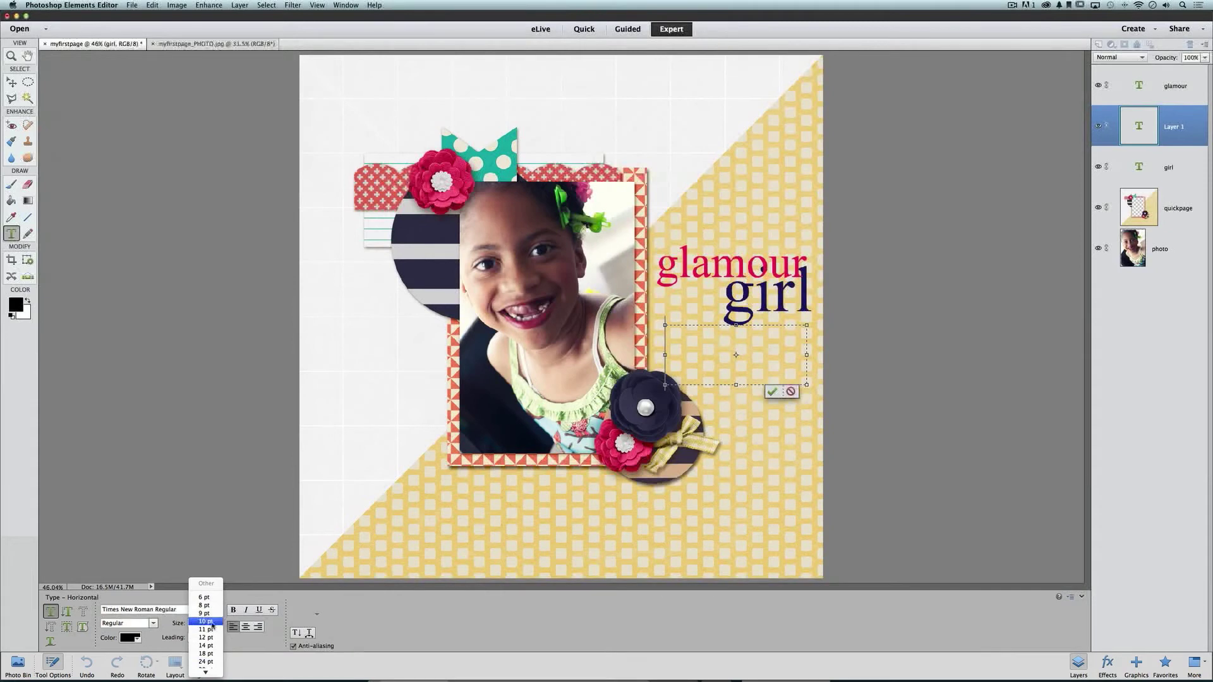
{"action": "left_click", "coordinate": [211, 624]}
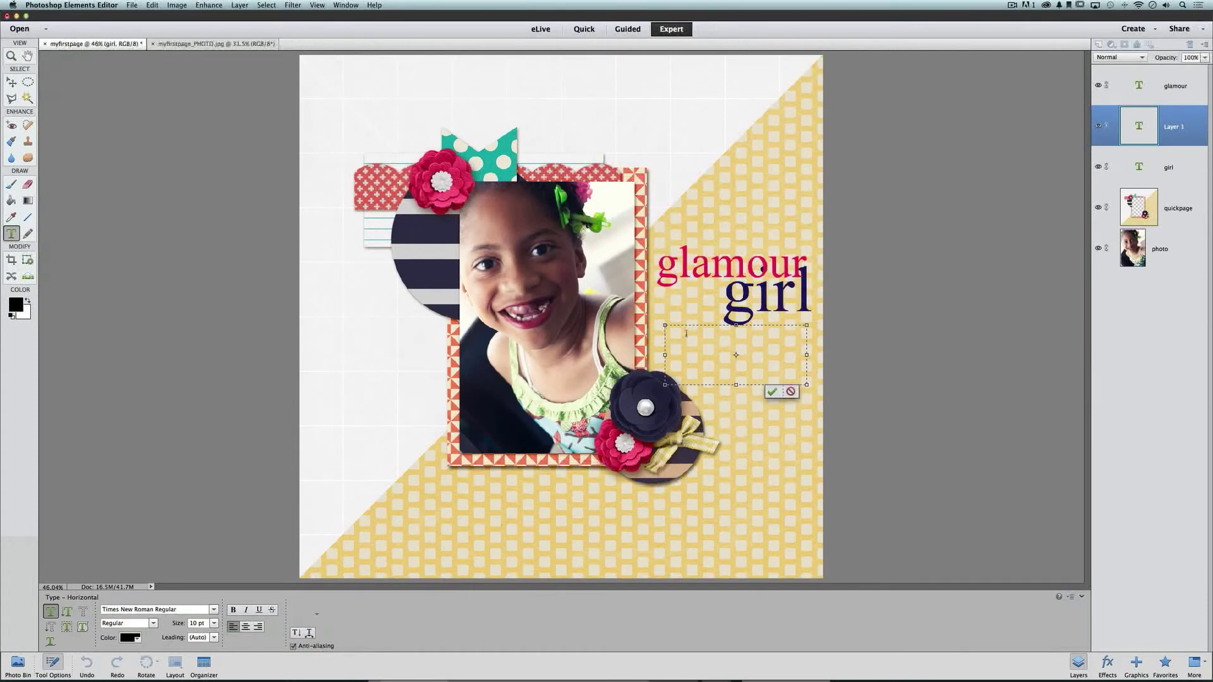
Step: Enter "My journaling text goes here. And how not?" in the paragraph text box below the title
{"action": "type", "text": "My journaling is"}
{"action": "type", "text": "xt goes here. "}
{"action": "type", "text": "And "}
{"action": "type", "text": "how not "}
{"action": "type", "text": "?"}
Step: Copy all the journaling text and paste it repeatedly until it fills the text box
{"action": "key", "text": "super+a"}
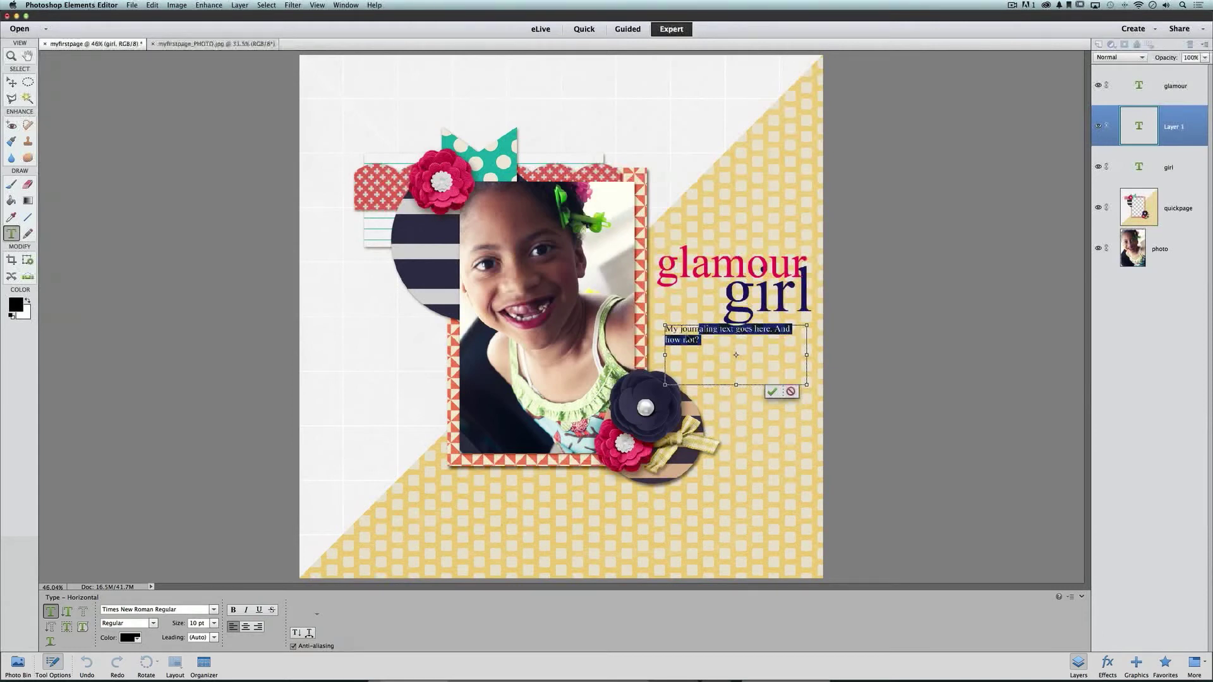
{"action": "key", "text": "super+c"}
{"action": "key", "text": "super+v"}
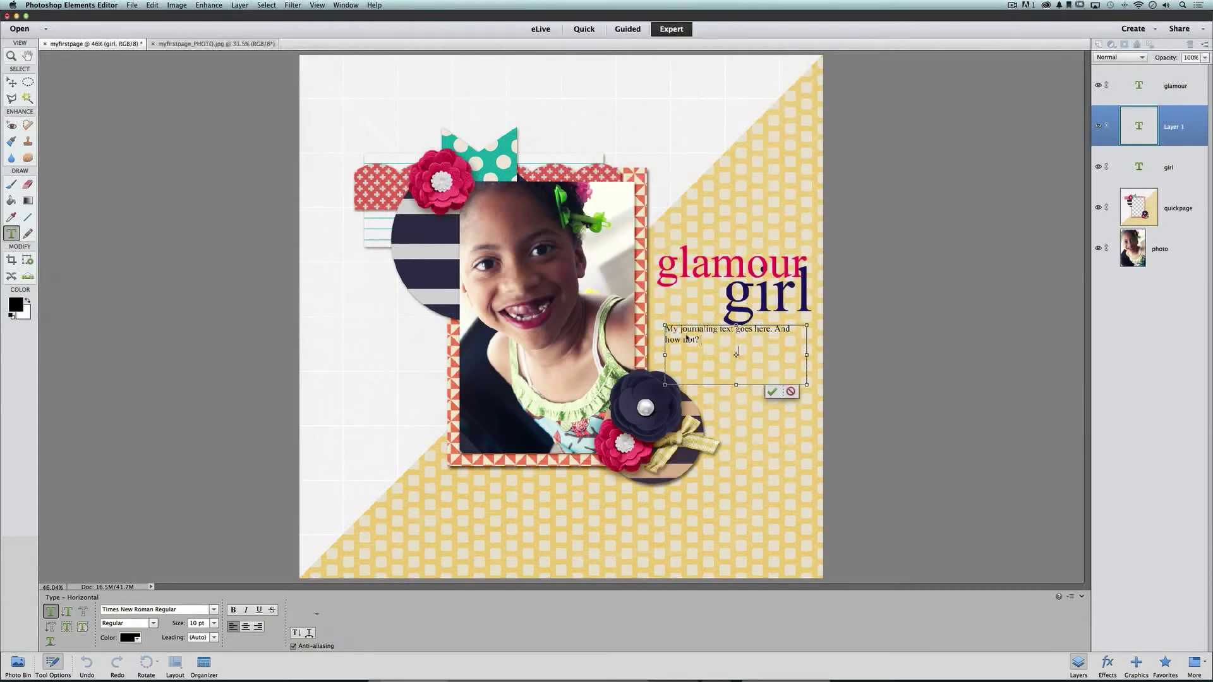
{"action": "key", "text": "super+v"}
{"action": "key", "text": "super+v"}
{"action": "key", "text": "super+v"}
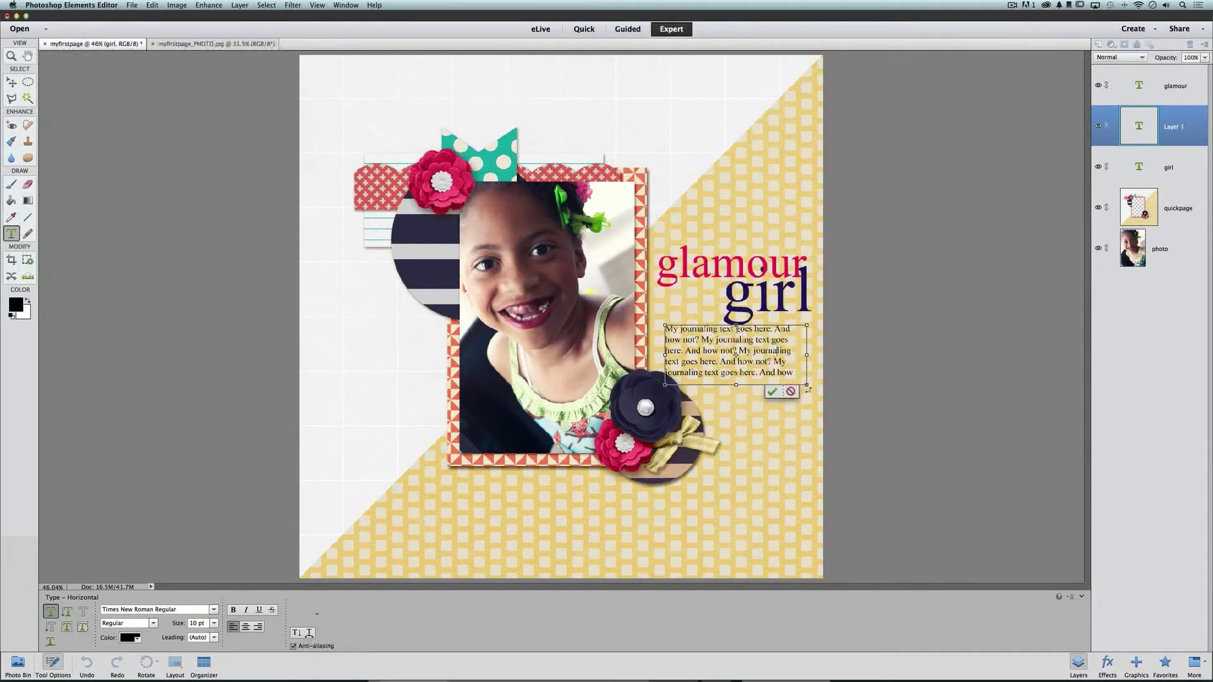
Step: Shorten the journaling text box by raising its lower edge to just below the fifth line
{"action": "key", "text": "super+alt+0"}
{"action": "scroll", "coordinate": [807, 389], "scroll_direction": "right", "scroll_amount": 5}
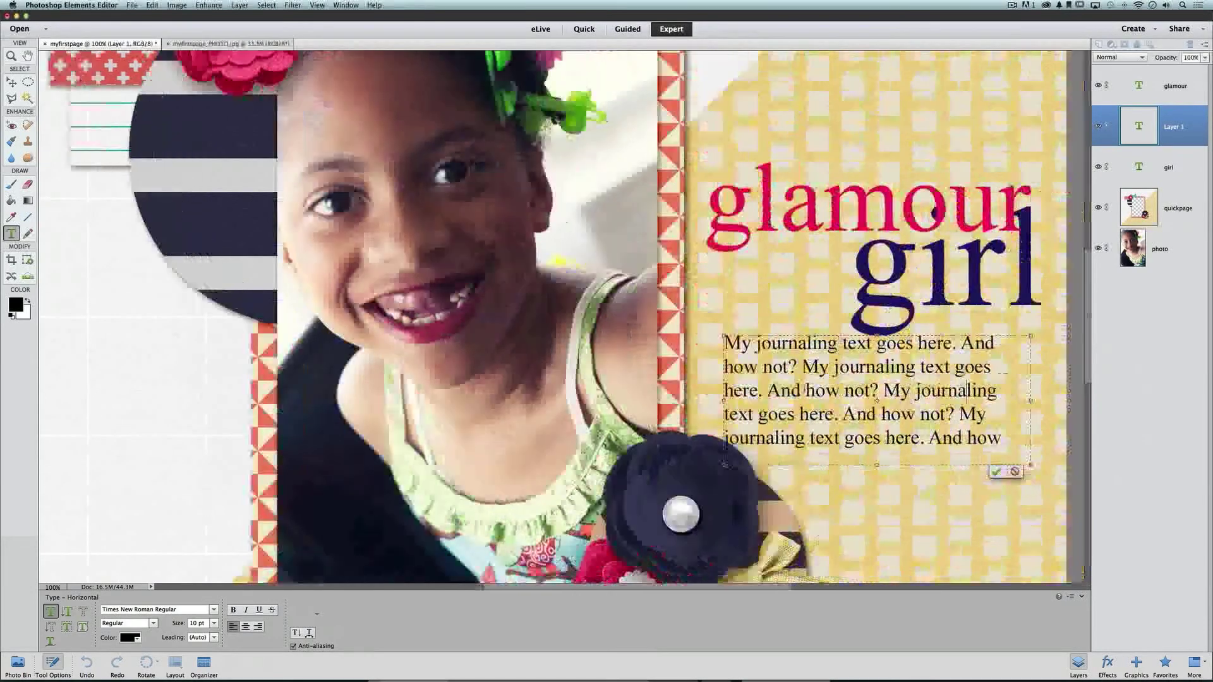
{"action": "scroll", "coordinate": [795, 407], "scroll_direction": "down", "scroll_amount": 3}
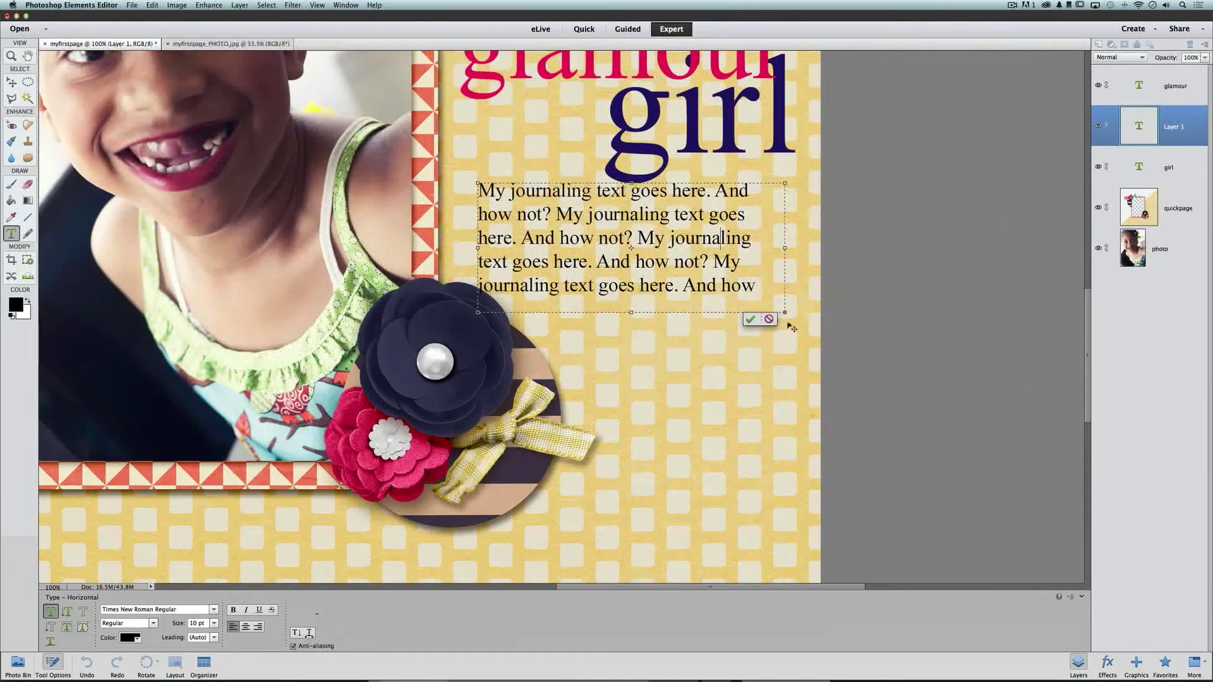
{"action": "left_click", "coordinate": [756, 285]}
{"action": "left_click_drag", "start_coordinate": [631, 314], "coordinate": [796, 292]}
Step: Delete the trailing "And how not?", commit the journaling text, and shift the block slightly right and down
{"action": "key", "text": "BackSpace"}
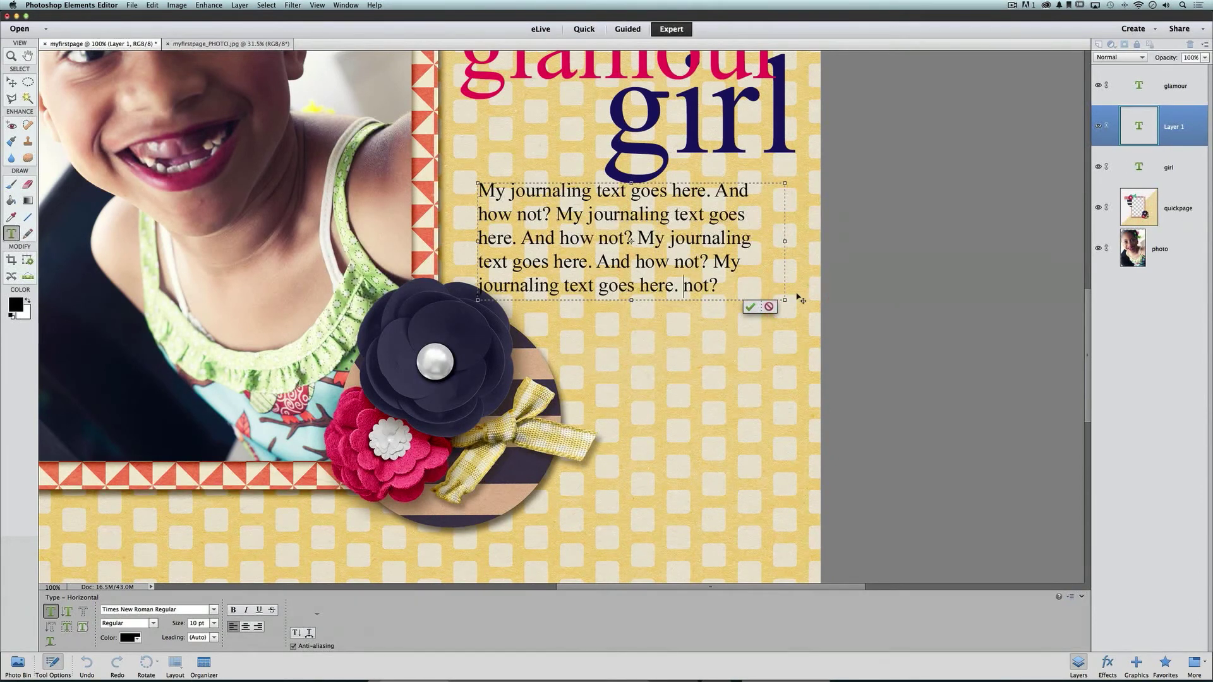
{"action": "key", "text": "shift+End"}
{"action": "key", "text": "BackSpace"}
{"action": "left_click", "coordinate": [750, 306]}
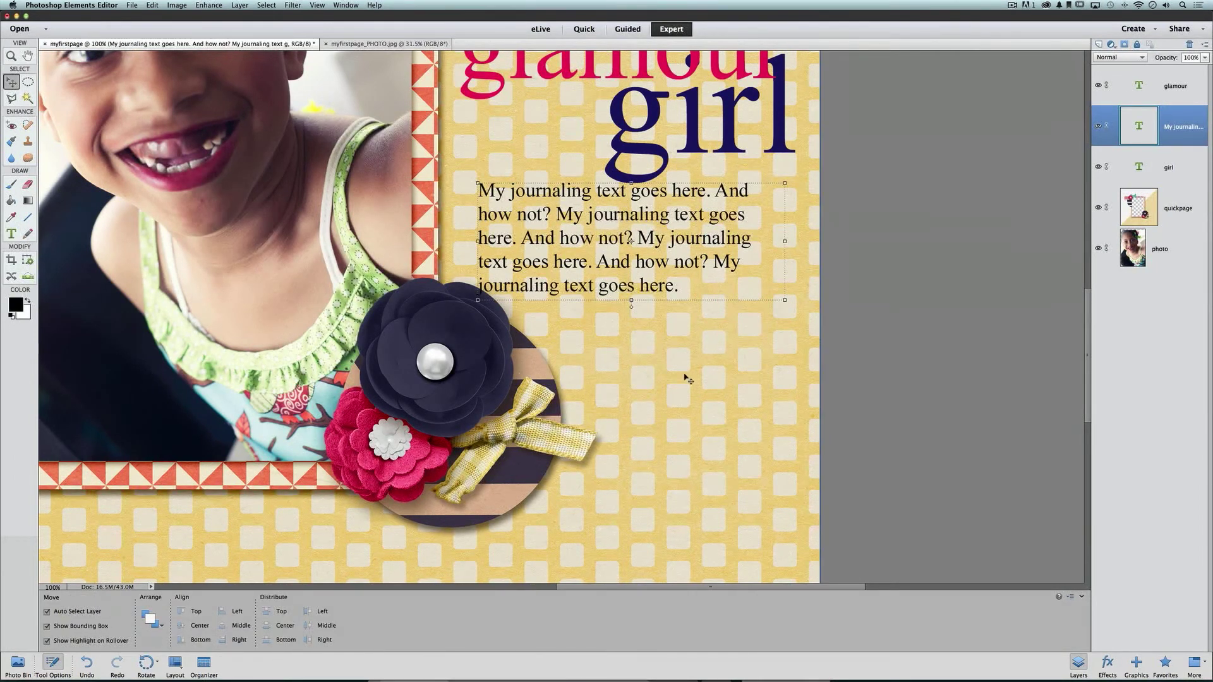
{"action": "left_click_drag", "start_coordinate": [667, 264], "coordinate": [699, 271]}
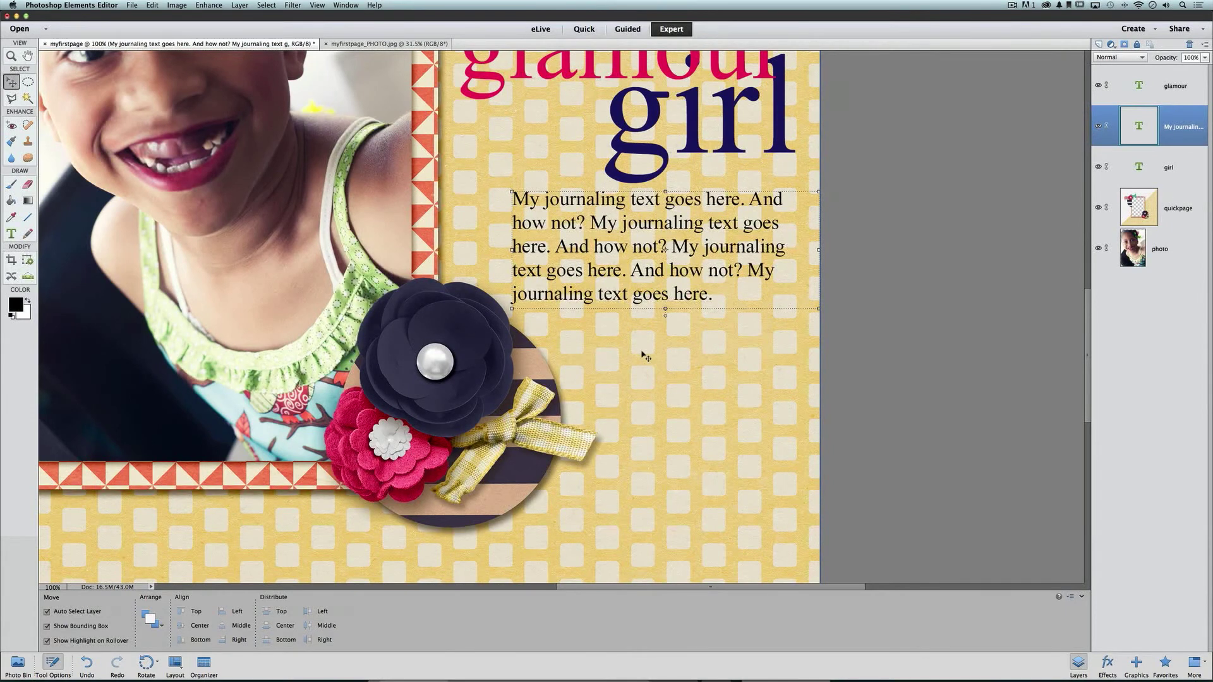
Step: Magnify the journaling area to 200%, zoom back out, and fit the whole page on screen
{"action": "left_click", "coordinate": [354, 5]}
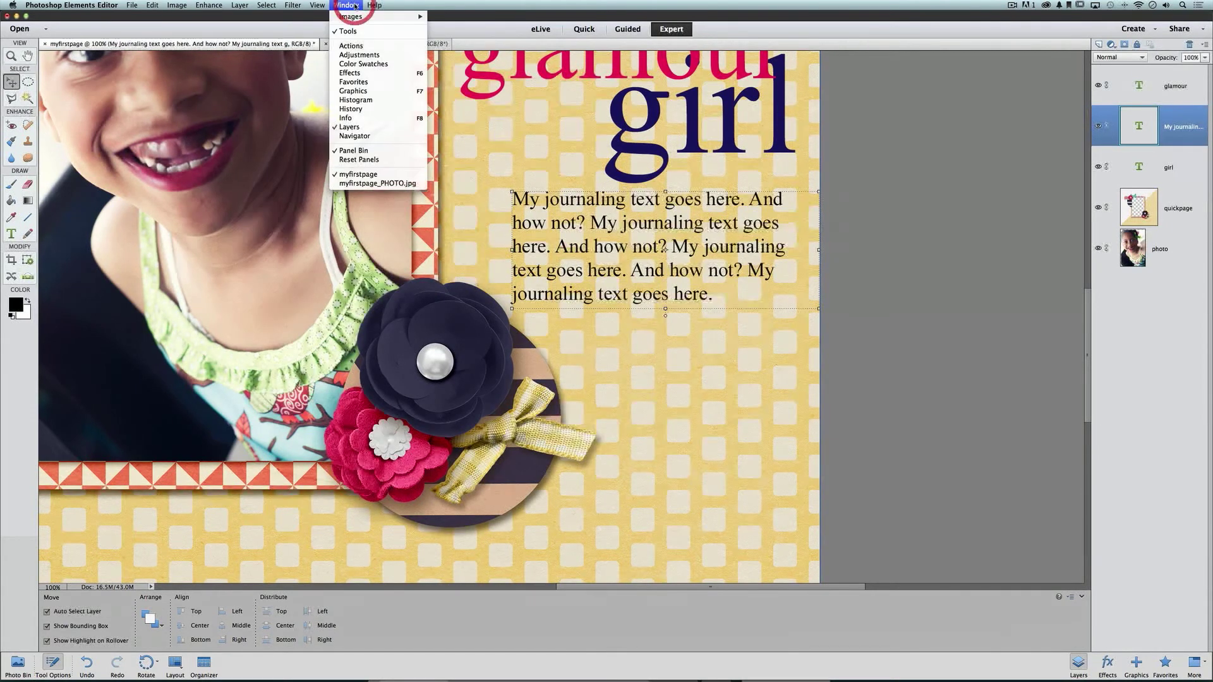
{"action": "mouse_move", "coordinate": [317, 5]}
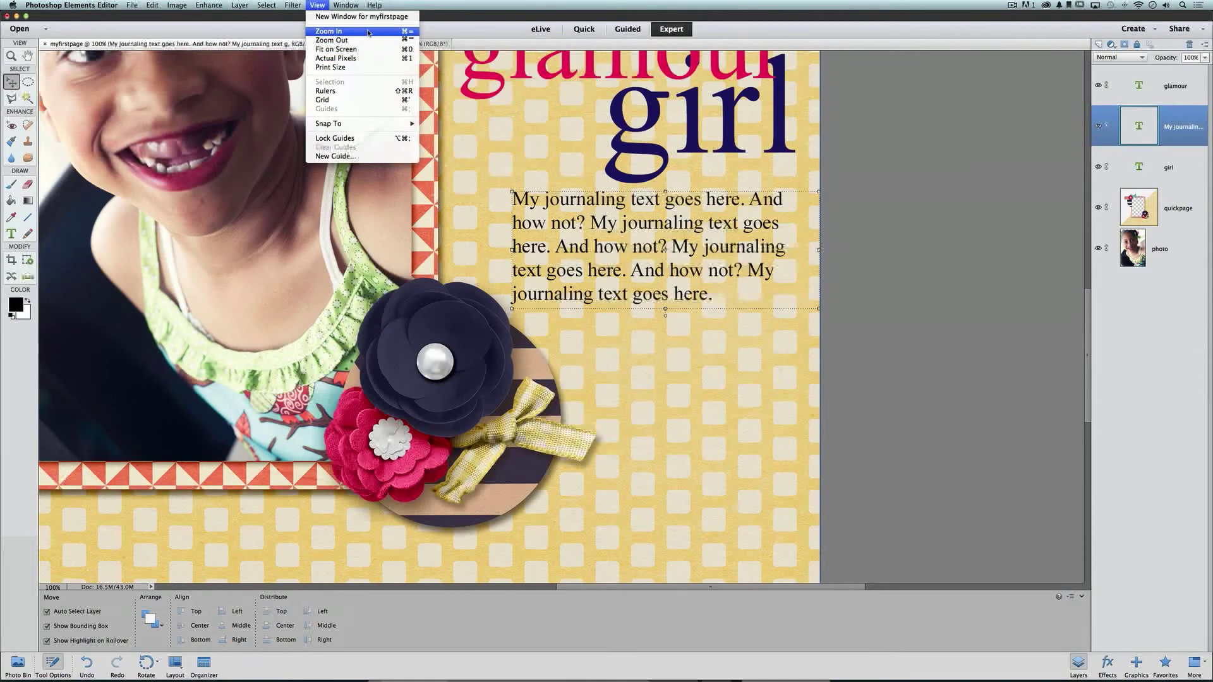
{"action": "left_click", "coordinate": [450, 8]}
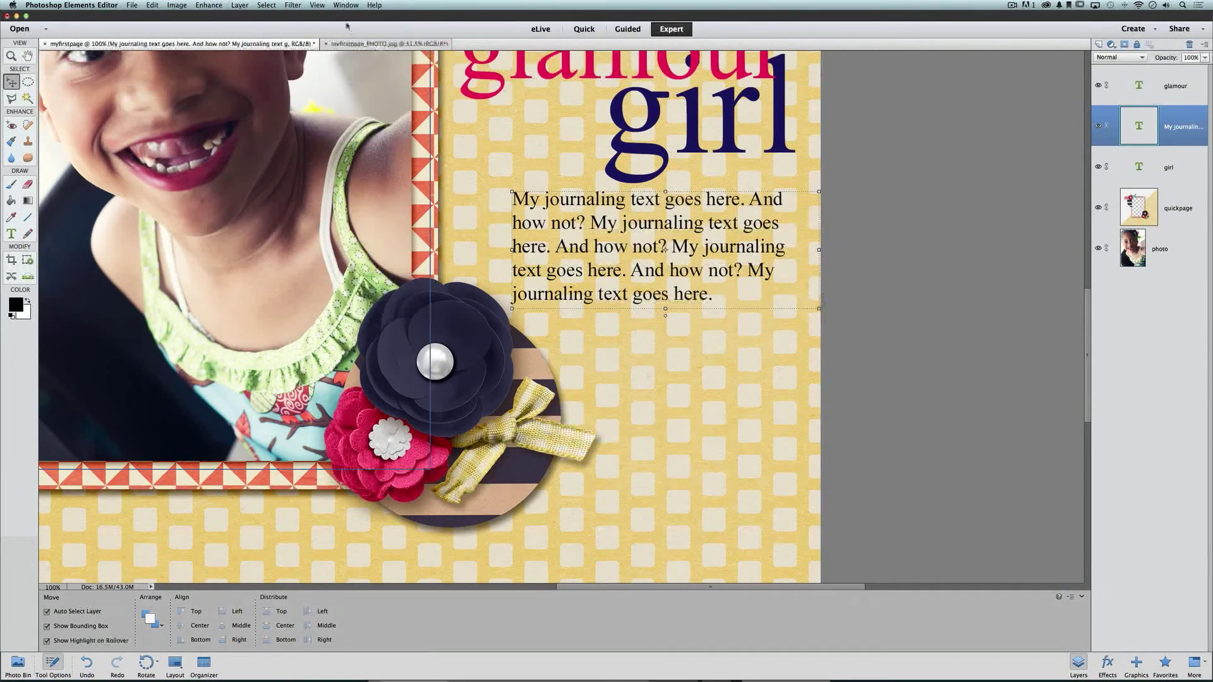
{"action": "left_click", "coordinate": [317, 5]}
{"action": "left_click", "coordinate": [333, 31]}
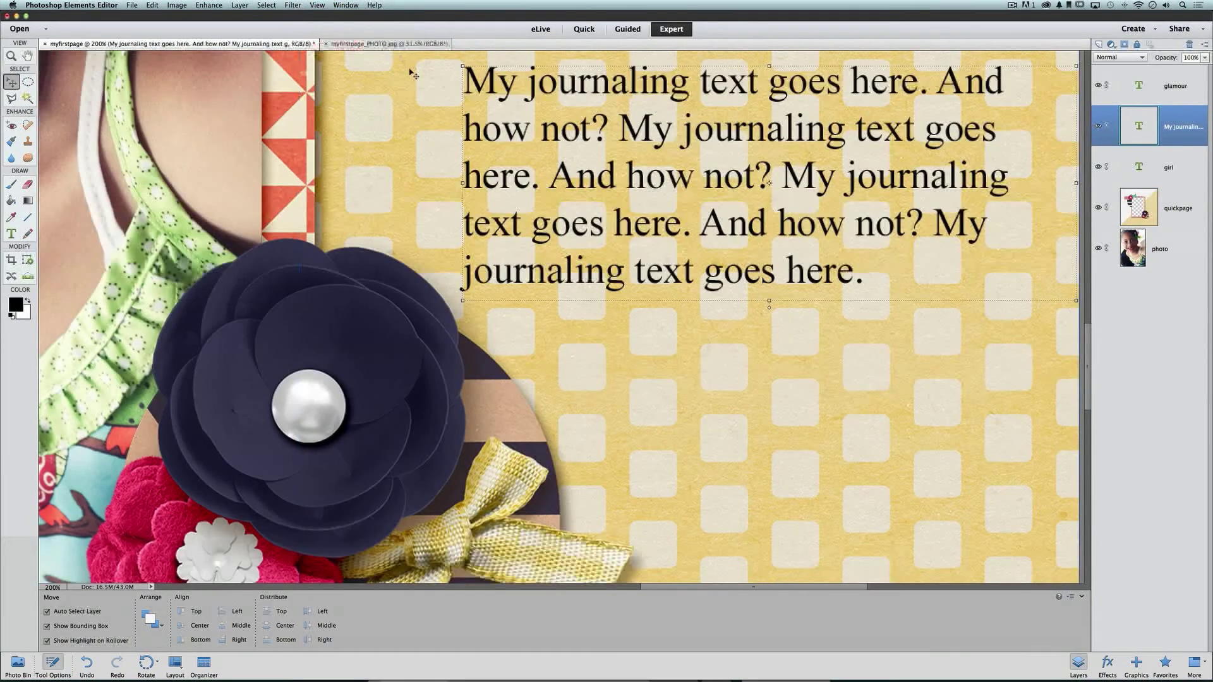
{"action": "left_click", "coordinate": [317, 6]}
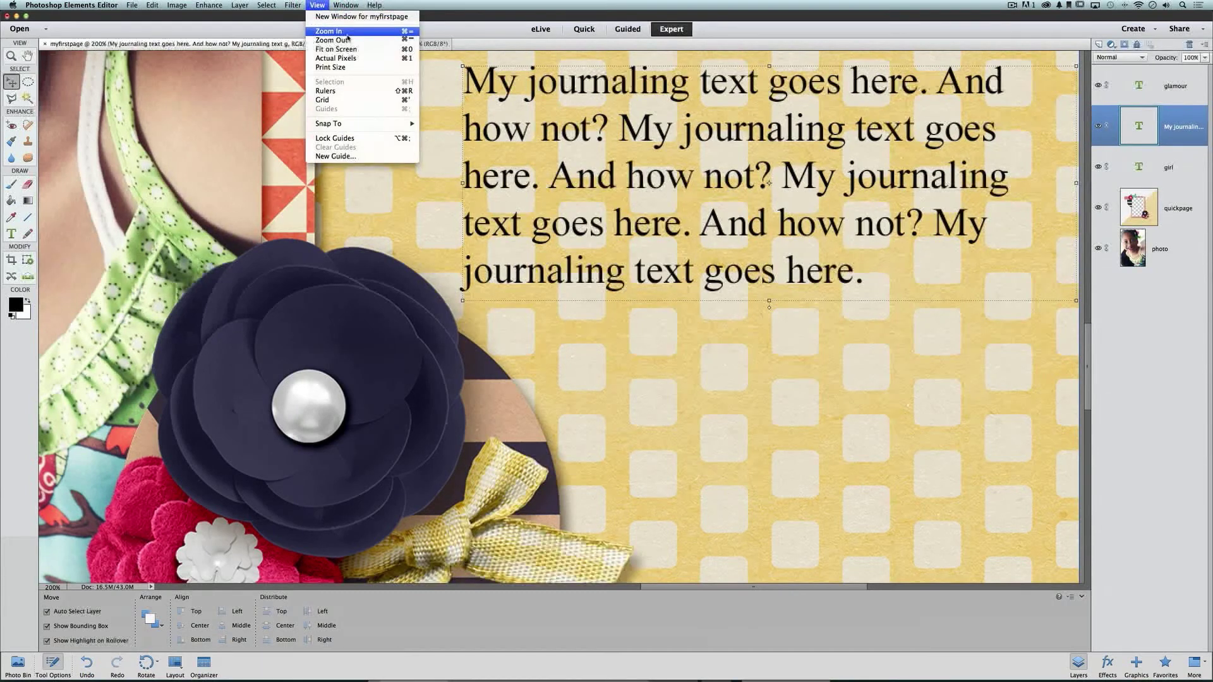
{"action": "left_click", "coordinate": [355, 40]}
{"action": "left_click", "coordinate": [318, 5]}
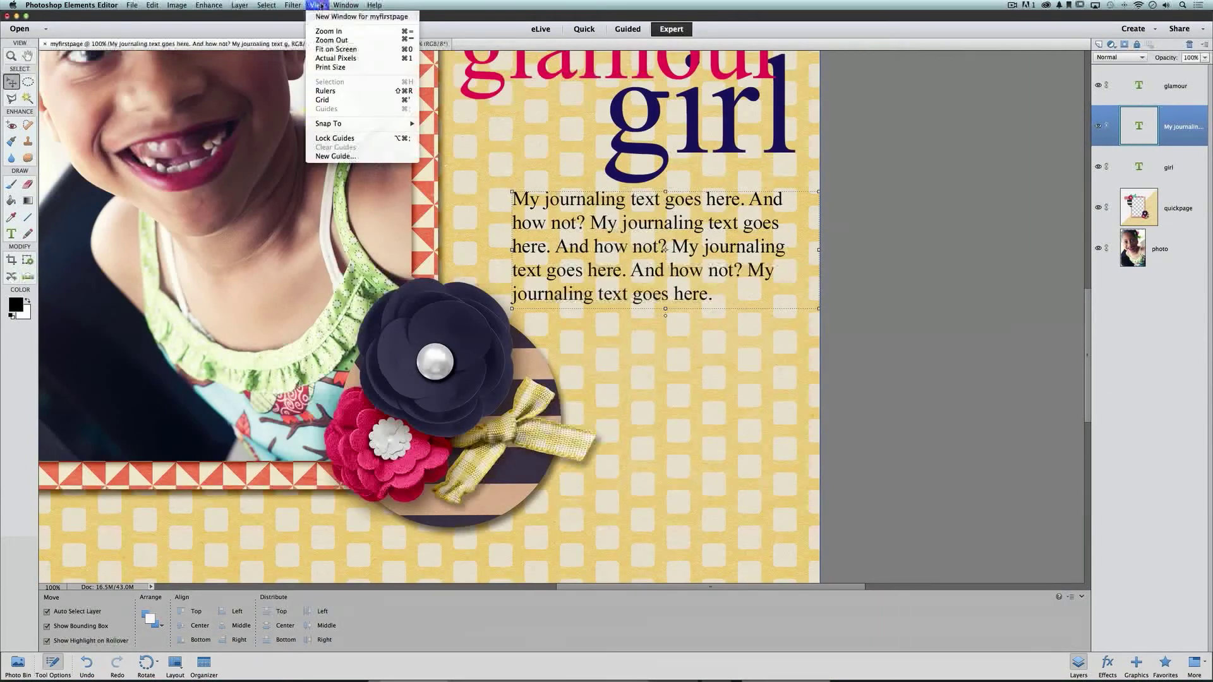
{"action": "left_click", "coordinate": [375, 50]}
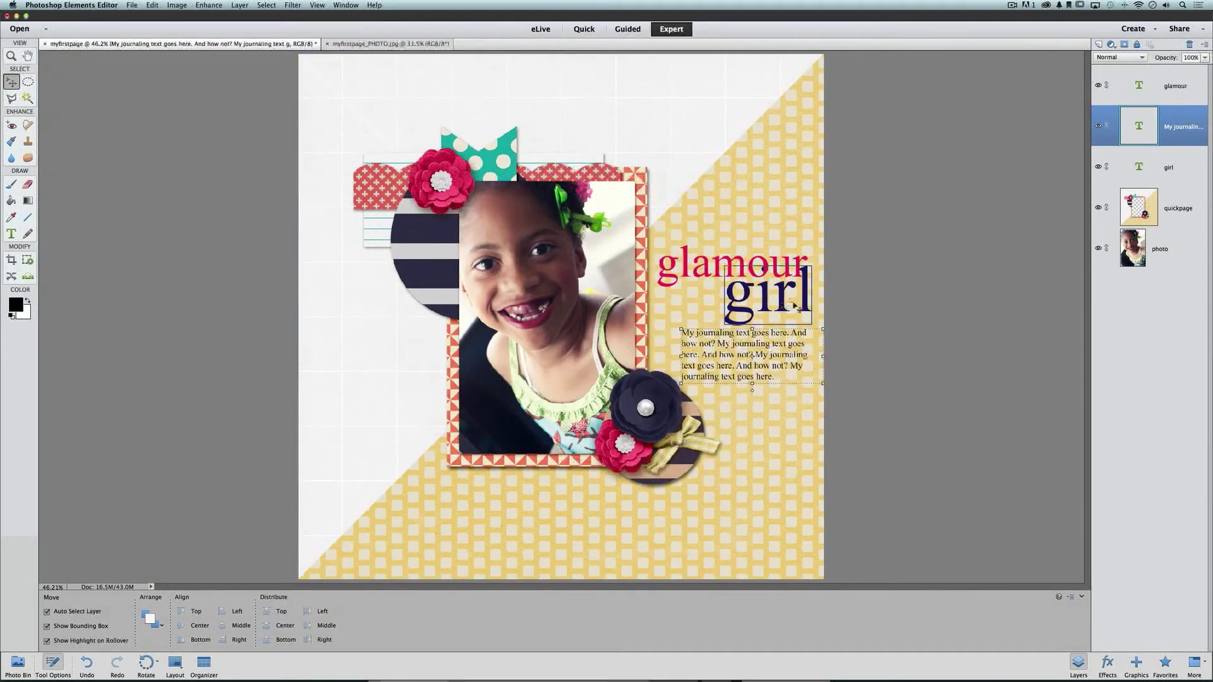
Step: Rearrange the text higher on the yellow paper, with "girl" under the first letters of "glamour" and the journaling block directly below
{"action": "left_click_drag", "start_coordinate": [795, 305], "coordinate": [711, 307]}
{"action": "left_click_drag", "start_coordinate": [749, 352], "coordinate": [729, 357]}
{"action": "left_click_drag", "start_coordinate": [764, 268], "coordinate": [764, 246]}
{"action": "left_click_drag", "start_coordinate": [738, 293], "coordinate": [745, 271]}
{"action": "mouse_move", "coordinate": [741, 355]}
{"action": "left_mouse_down"}
{"action": "mouse_move", "coordinate": [758, 308]}
{"action": "mouse_move", "coordinate": [740, 332]}
{"action": "left_mouse_up"}
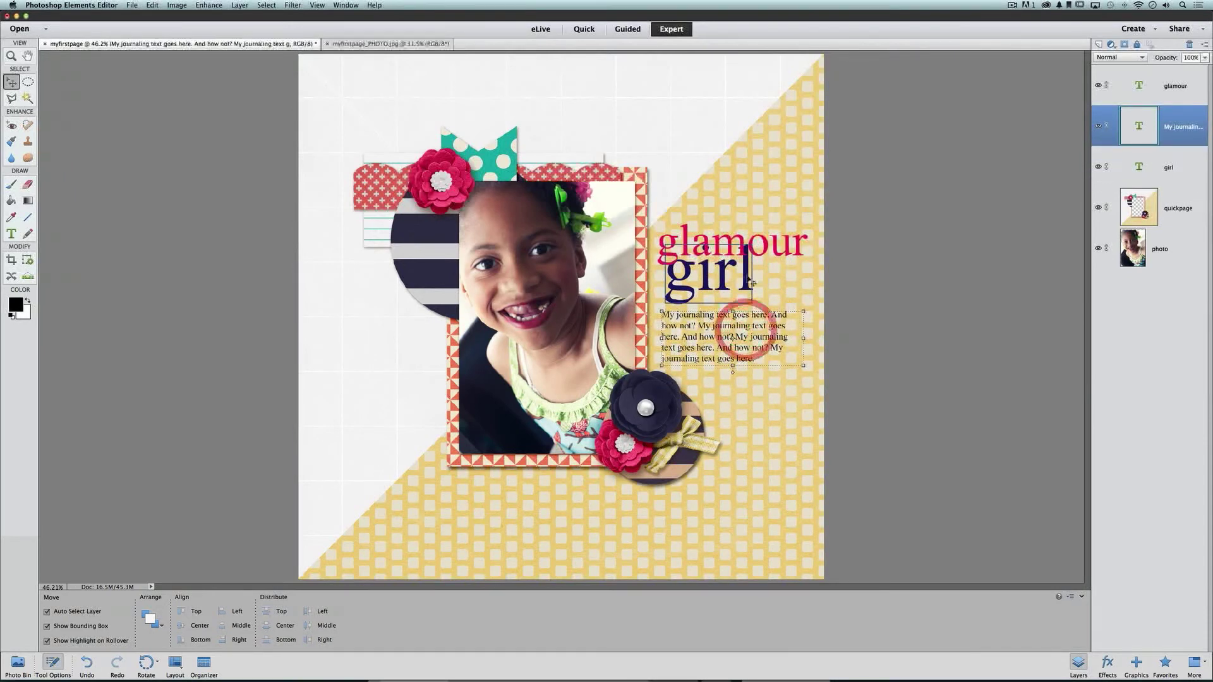
{"action": "left_click_drag", "start_coordinate": [753, 283], "coordinate": [751, 292]}
{"action": "left_click_drag", "start_coordinate": [773, 248], "coordinate": [775, 250]}
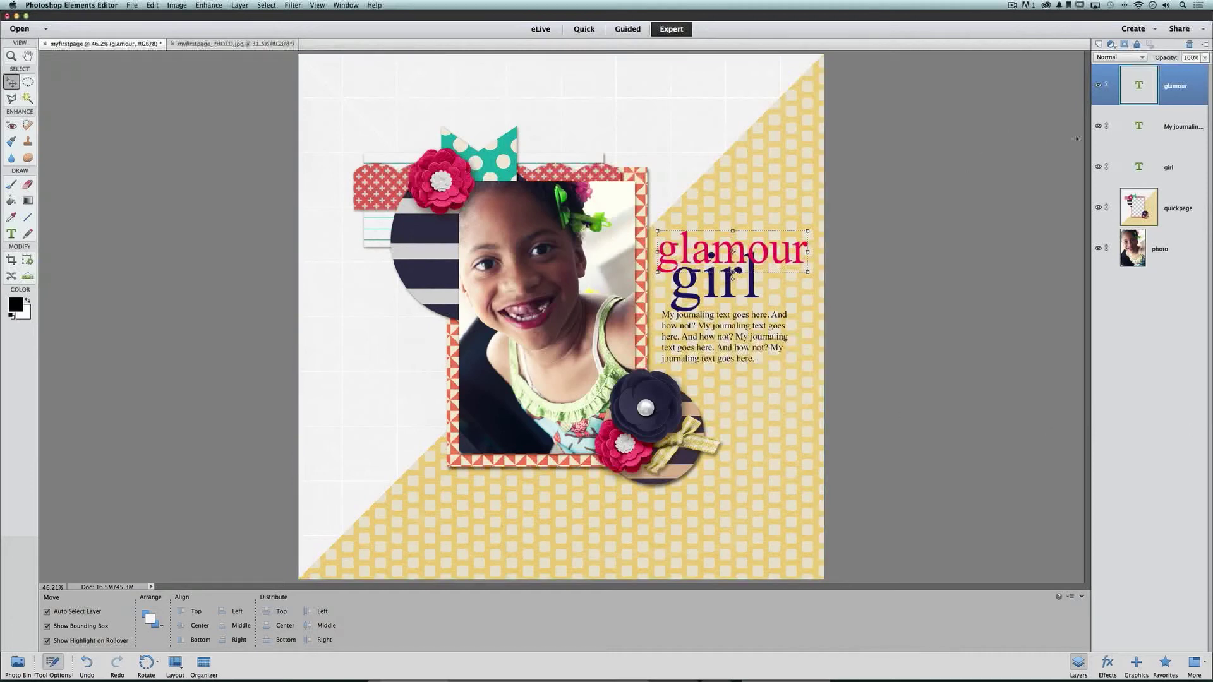
Step: Change the font of the "glamour" text layer to Thirsty Script Extrabold Demo Regular
{"action": "left_click", "coordinate": [1187, 125]}
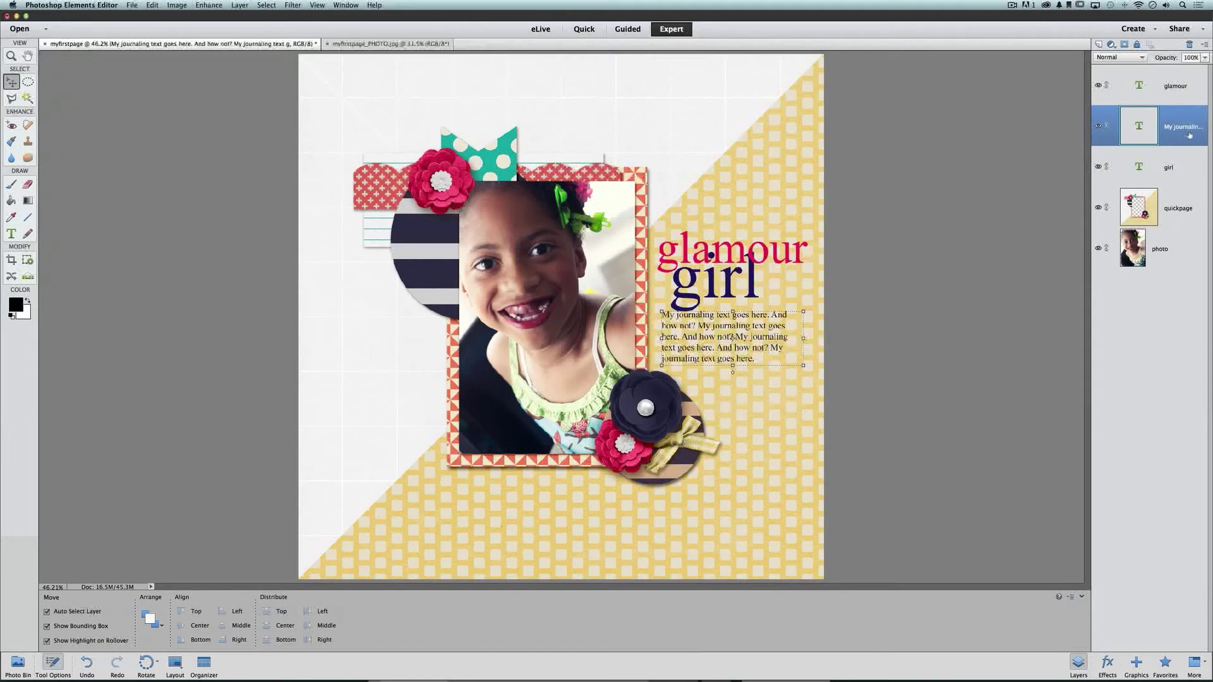
{"action": "mouse_move", "coordinate": [1182, 133]}
{"action": "left_mouse_down"}
{"action": "mouse_move", "coordinate": [1180, 80]}
{"action": "mouse_move", "coordinate": [1180, 154]}
{"action": "mouse_move", "coordinate": [1181, 127]}
{"action": "left_mouse_up"}
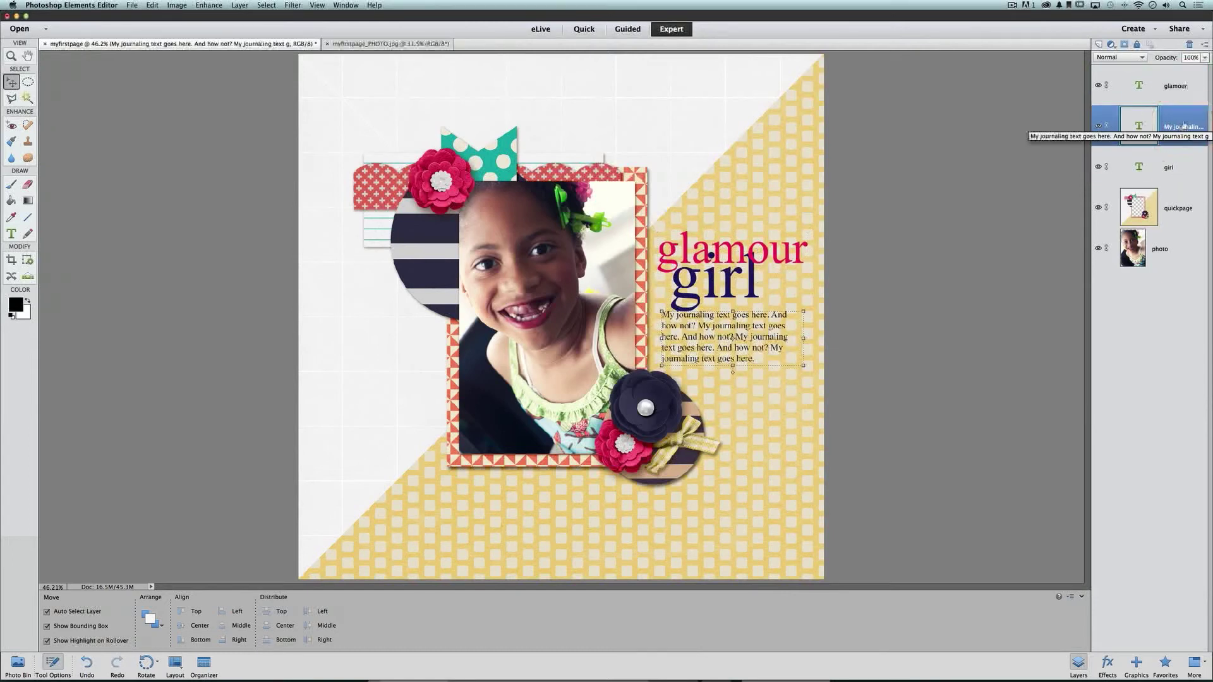
{"action": "left_click", "coordinate": [1175, 92]}
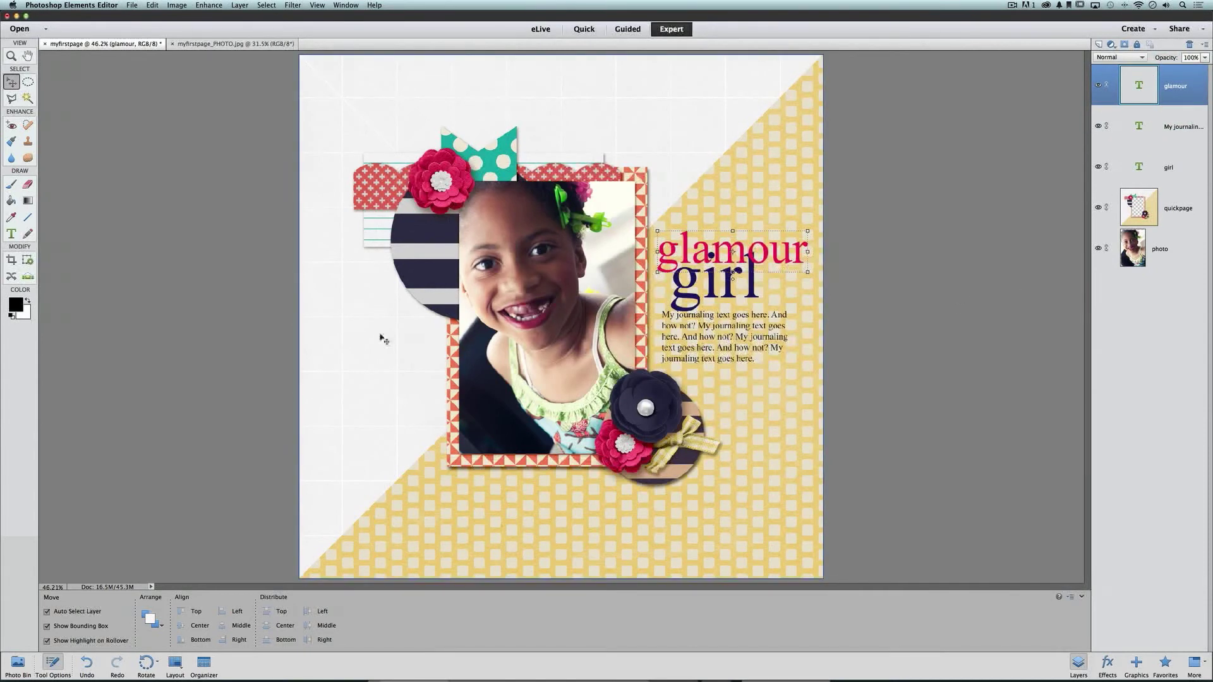
{"action": "left_click", "coordinate": [12, 233]}
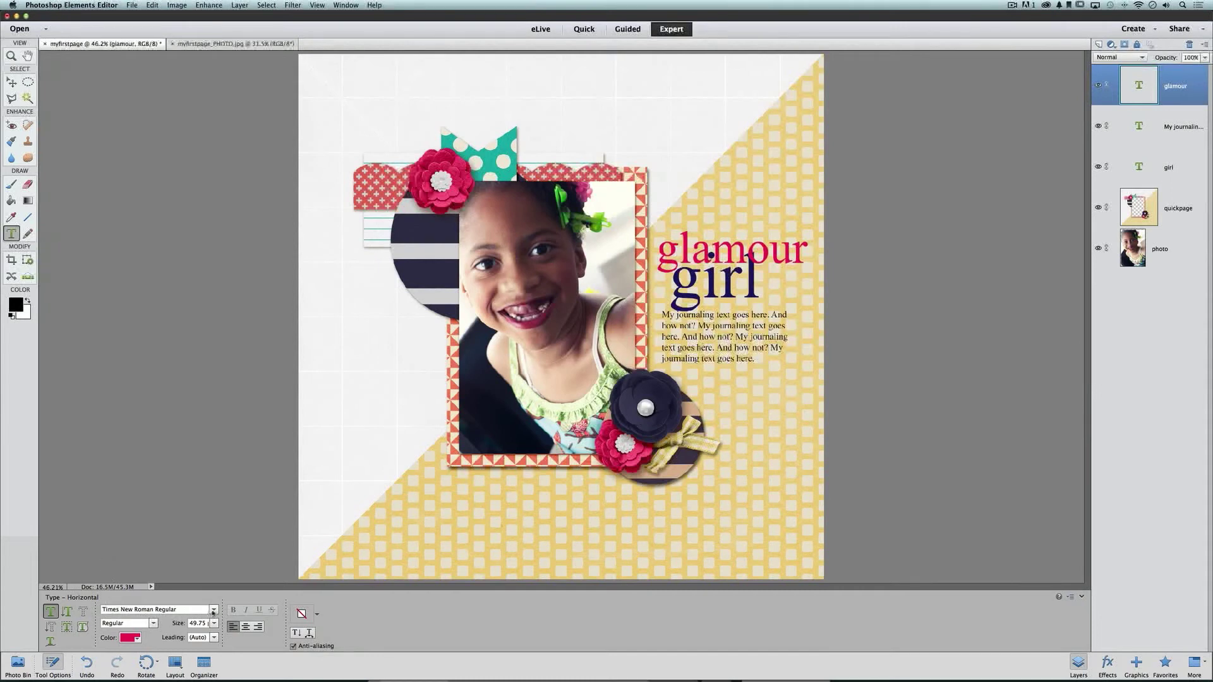
{"action": "left_click", "coordinate": [213, 611]}
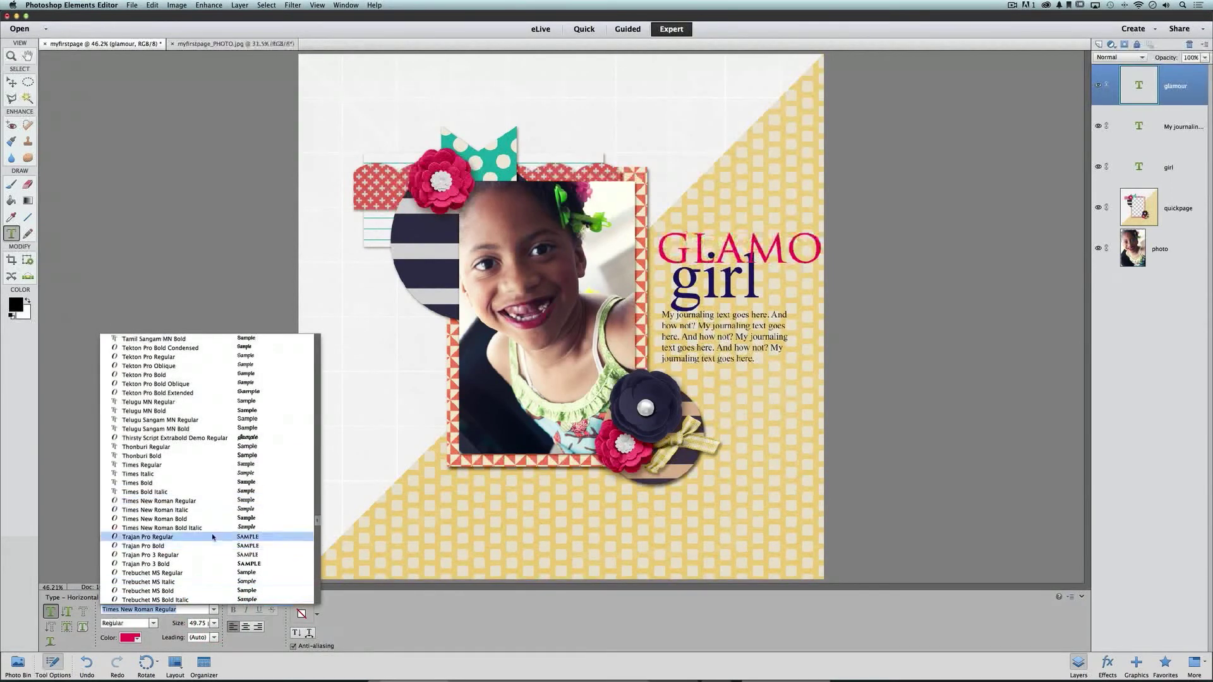
{"action": "left_click", "coordinate": [218, 439]}
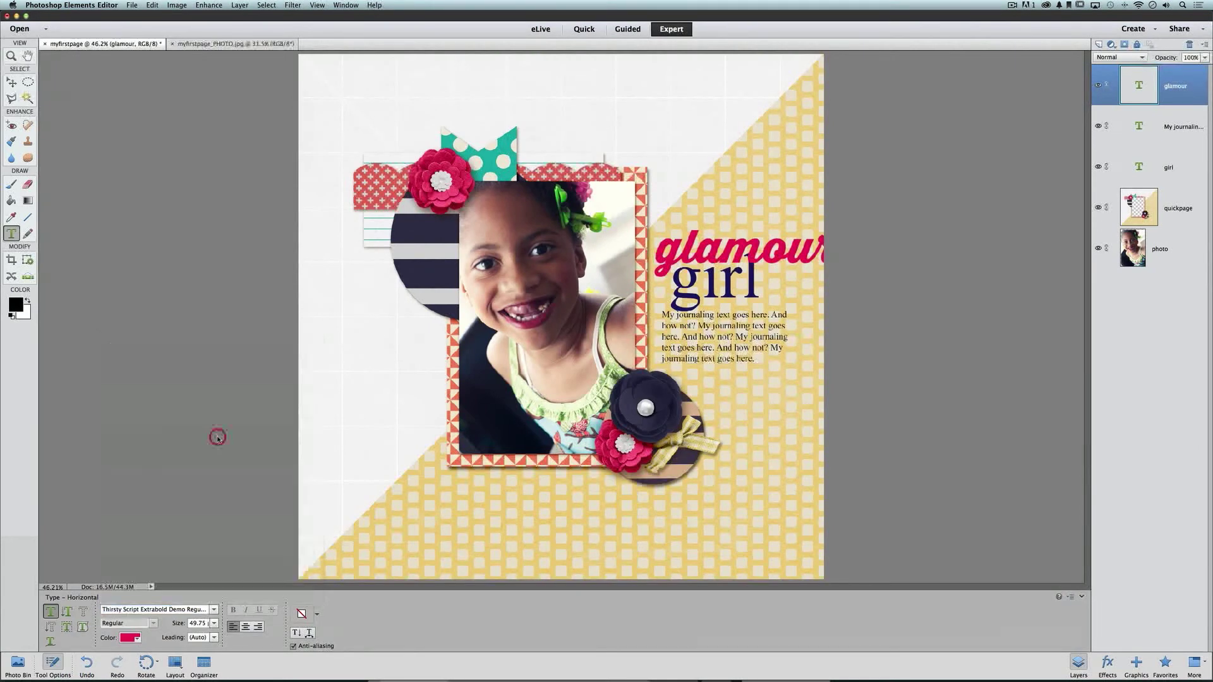
Step: Change the font of the "glamour" text to Palatino Bold
{"action": "left_click", "coordinate": [214, 611]}
{"action": "scroll", "coordinate": [223, 496], "scroll_direction": "up", "scroll_amount": 5}
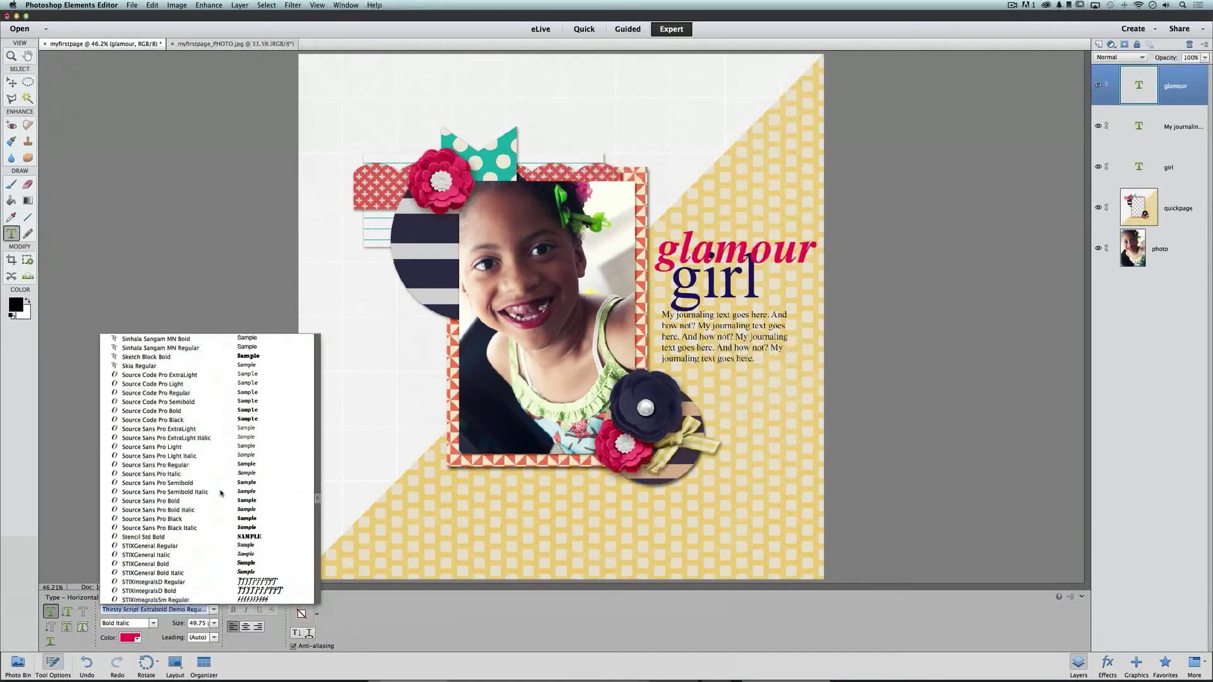
{"action": "scroll", "coordinate": [221, 493], "scroll_direction": "up", "scroll_amount": 15}
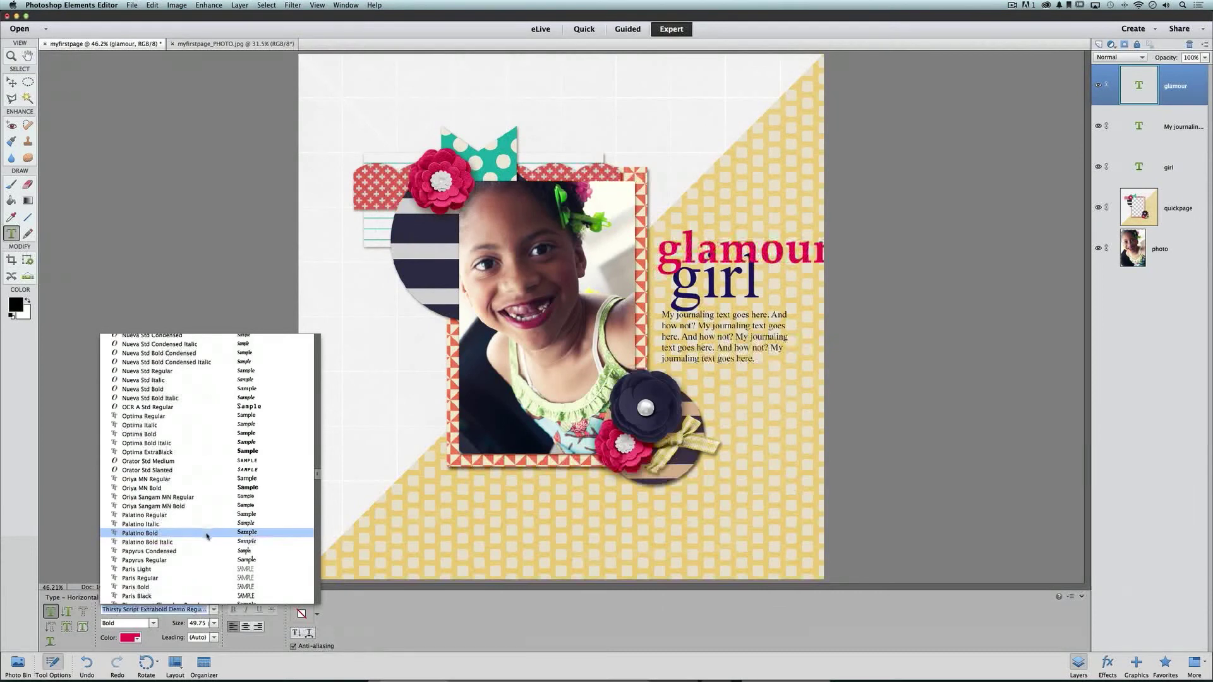
{"action": "left_click", "coordinate": [207, 534]}
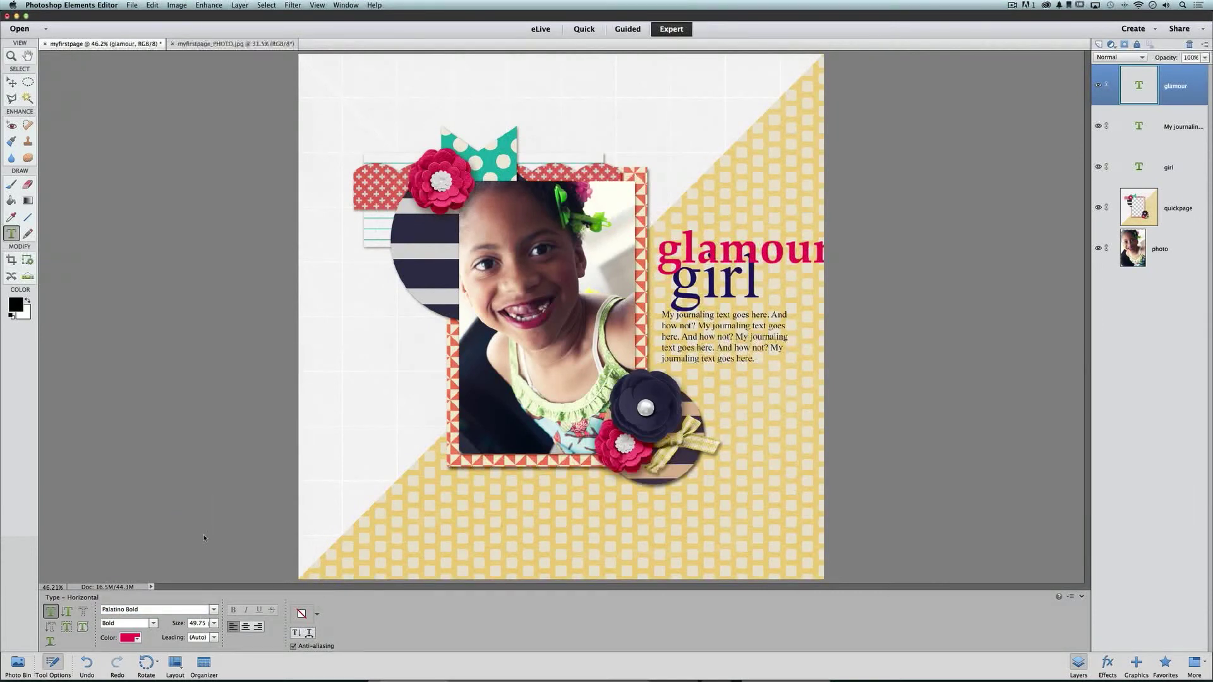
Step: Recolour "glamour" light blue, switch it to teal from the default swatches, and set its style to Bold Italic
{"action": "left_click", "coordinate": [132, 637]}
{"action": "left_click", "coordinate": [118, 575]}
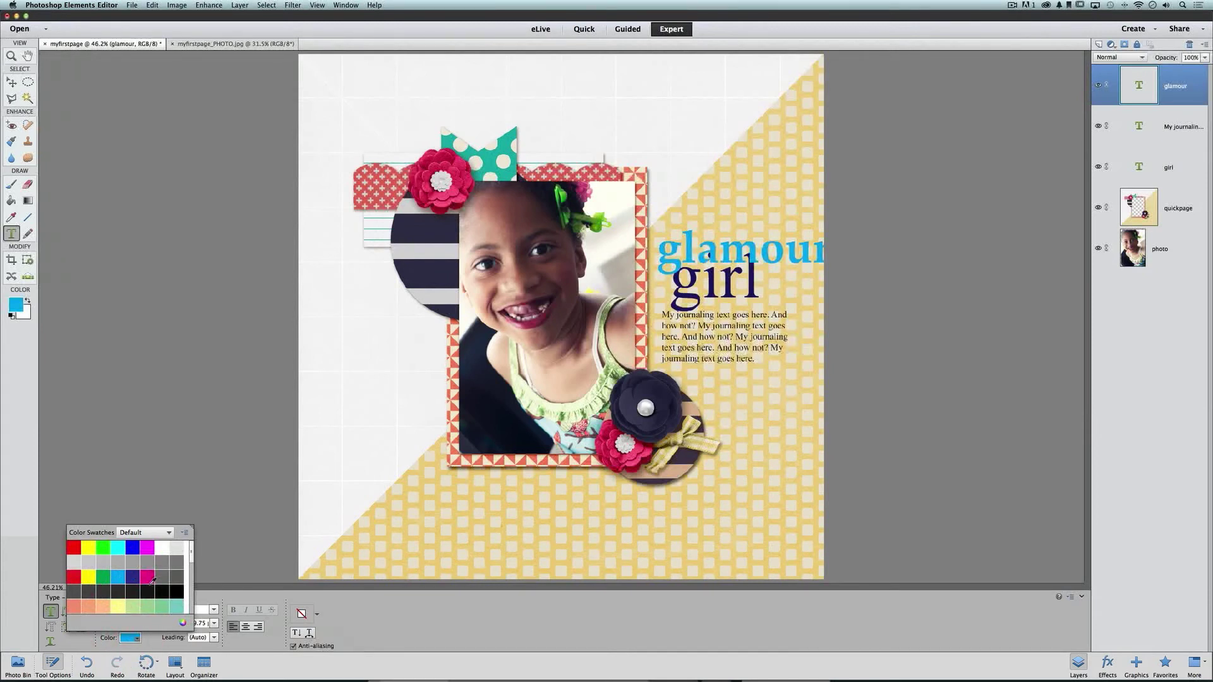
{"action": "scroll", "coordinate": [152, 579], "scroll_direction": "down", "scroll_amount": 5}
{"action": "left_click", "coordinate": [162, 580]}
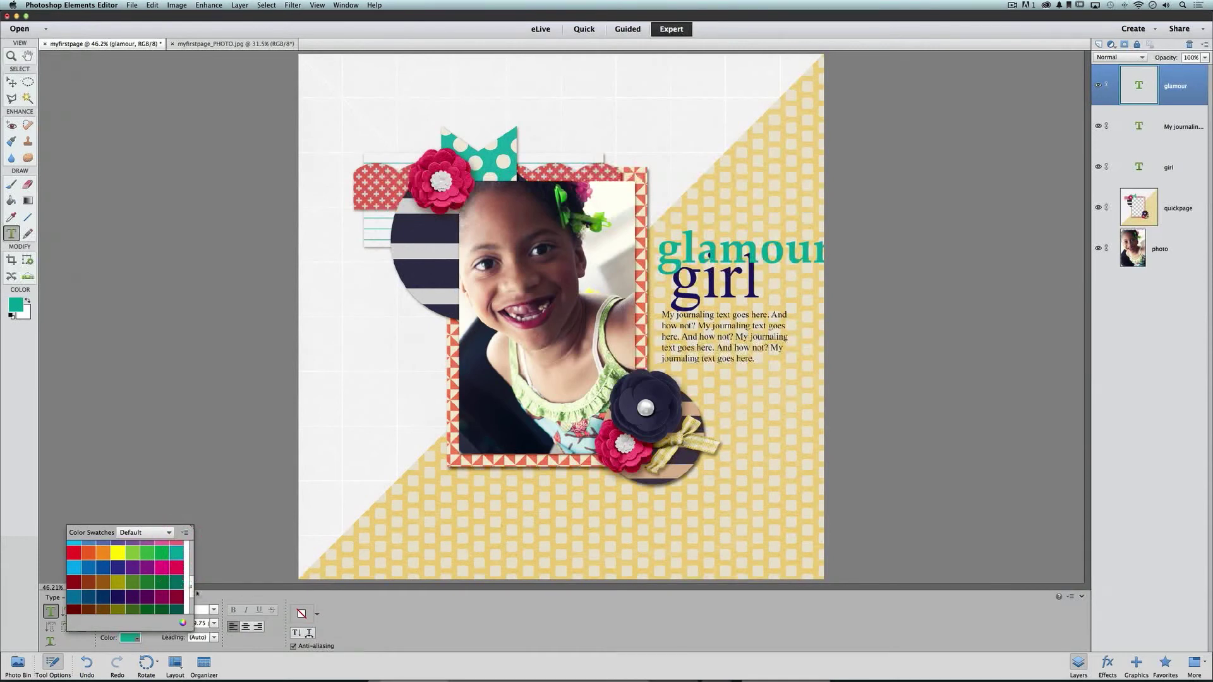
{"action": "left_click", "coordinate": [218, 590]}
{"action": "left_click", "coordinate": [156, 623]}
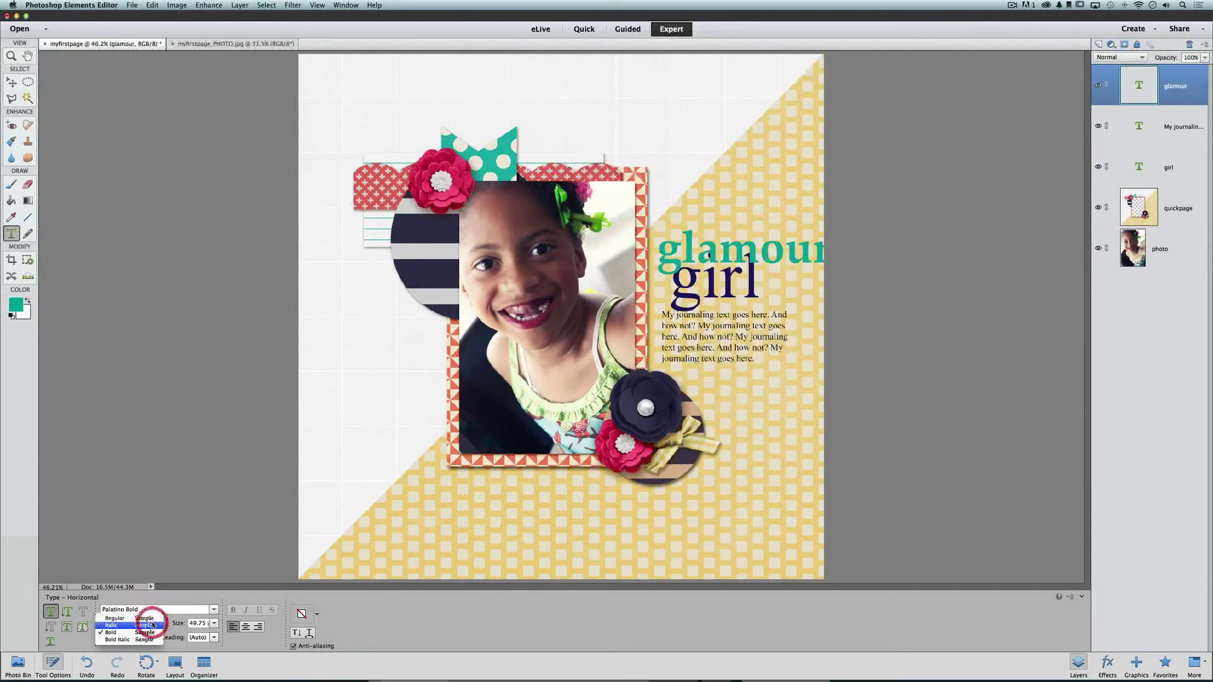
{"action": "left_click", "coordinate": [149, 639]}
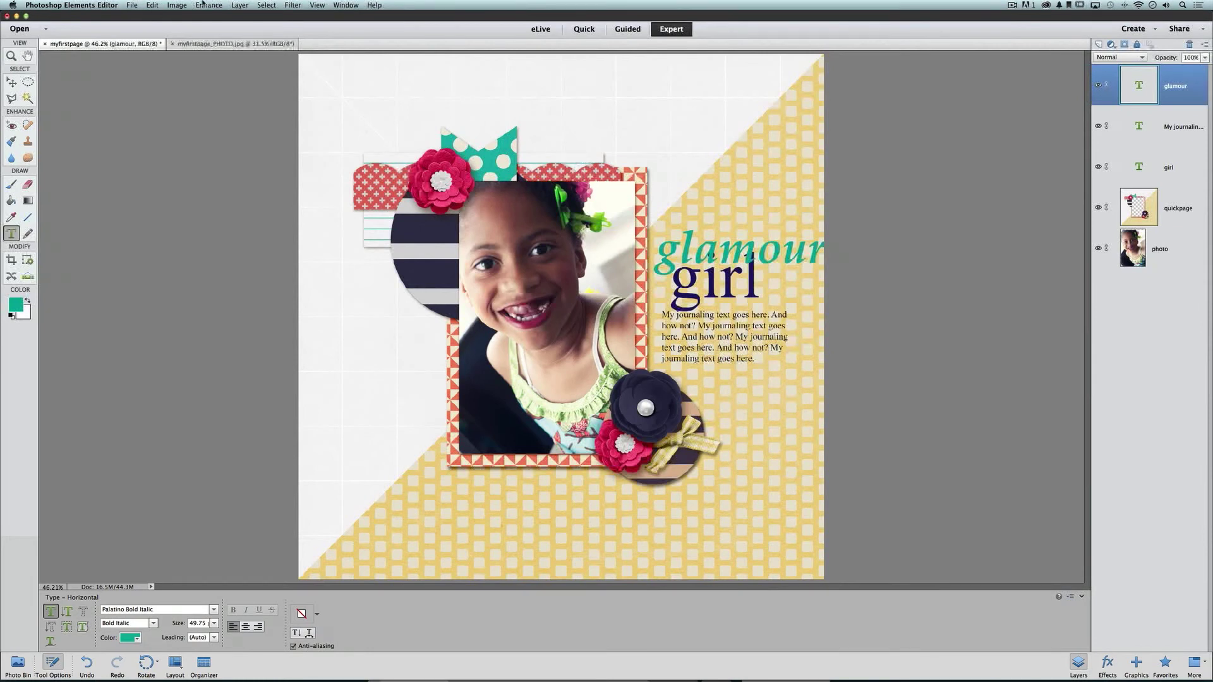
Step: Undo the style change, both colour changes and both font changes on the "glamour" text
{"action": "left_click", "coordinate": [154, 6]}
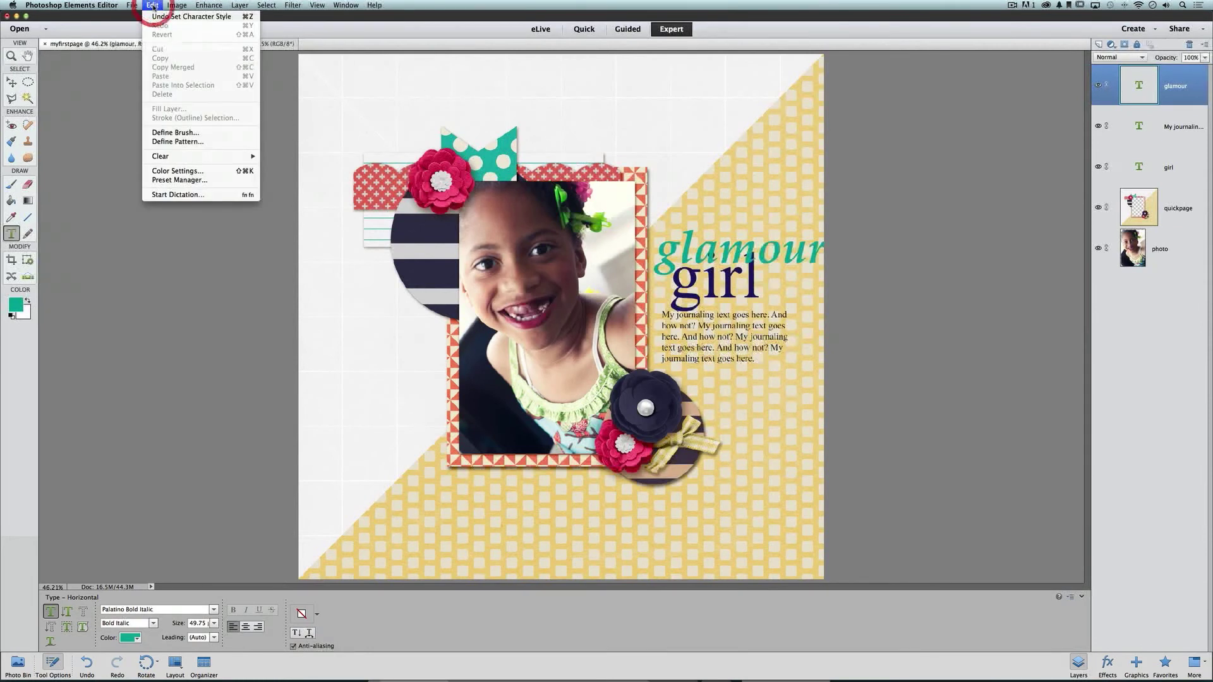
{"action": "left_click", "coordinate": [197, 19]}
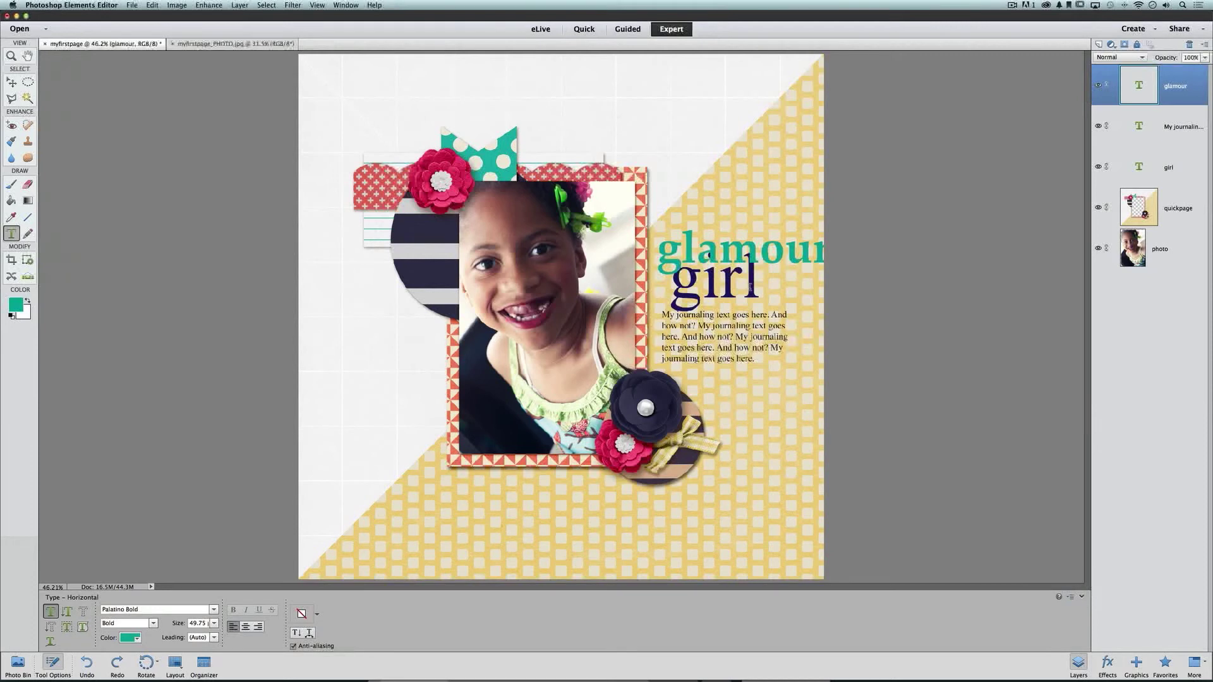
{"action": "left_click", "coordinate": [152, 6]}
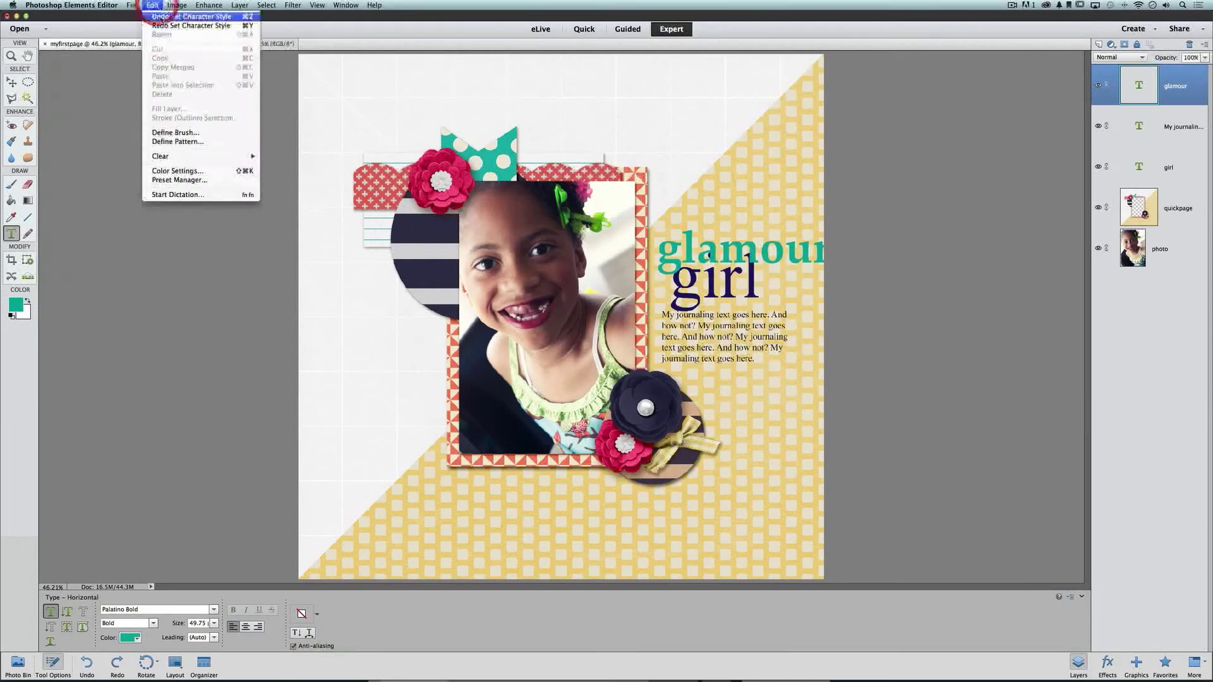
{"action": "left_click", "coordinate": [161, 18]}
{"action": "left_click", "coordinate": [152, 6]}
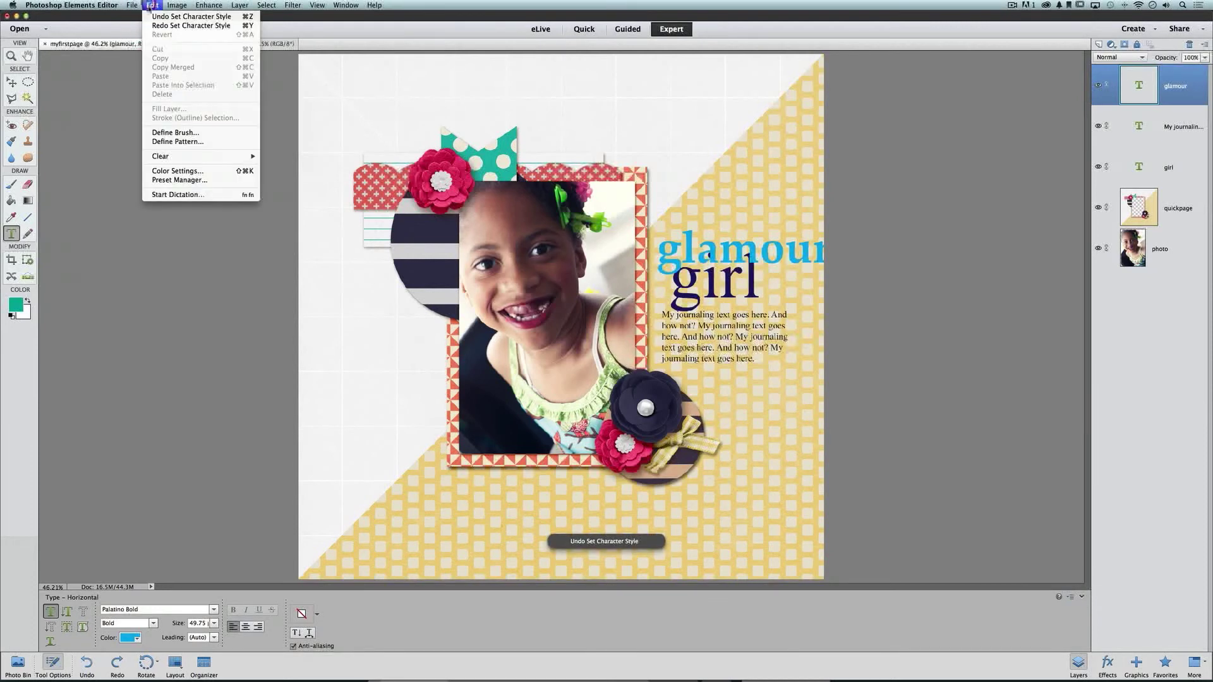
{"action": "left_click", "coordinate": [152, 17]}
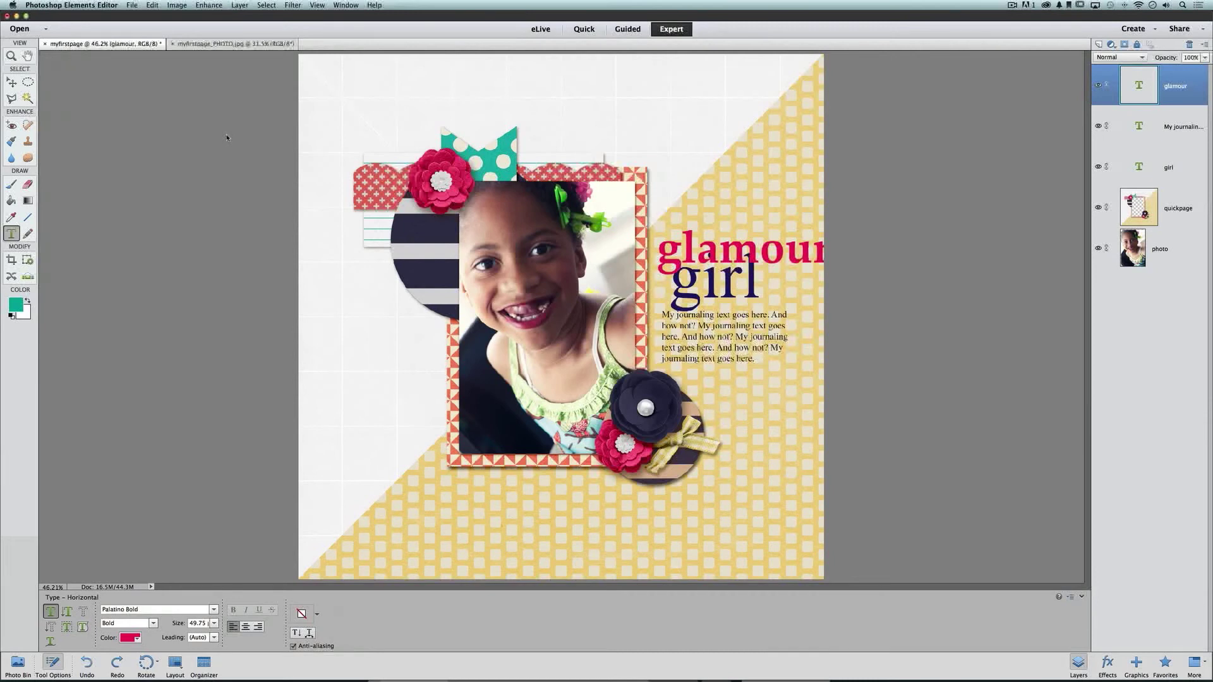
{"action": "key", "text": "super+z"}
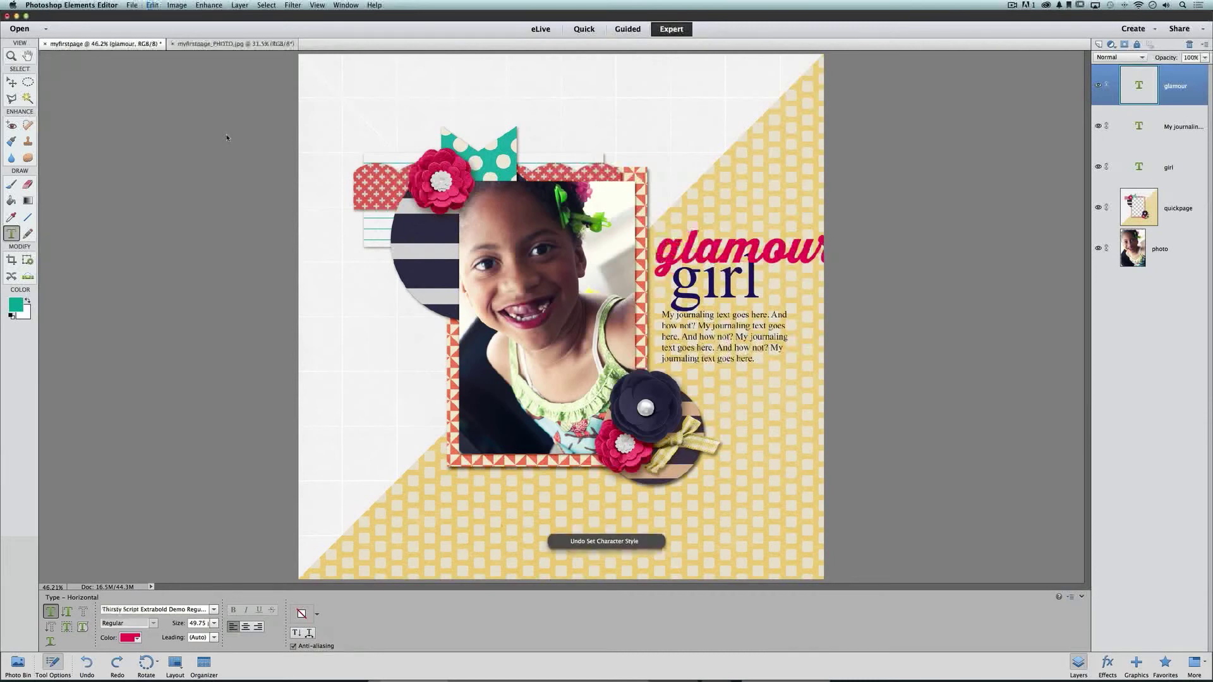
{"action": "key", "text": "super+z"}
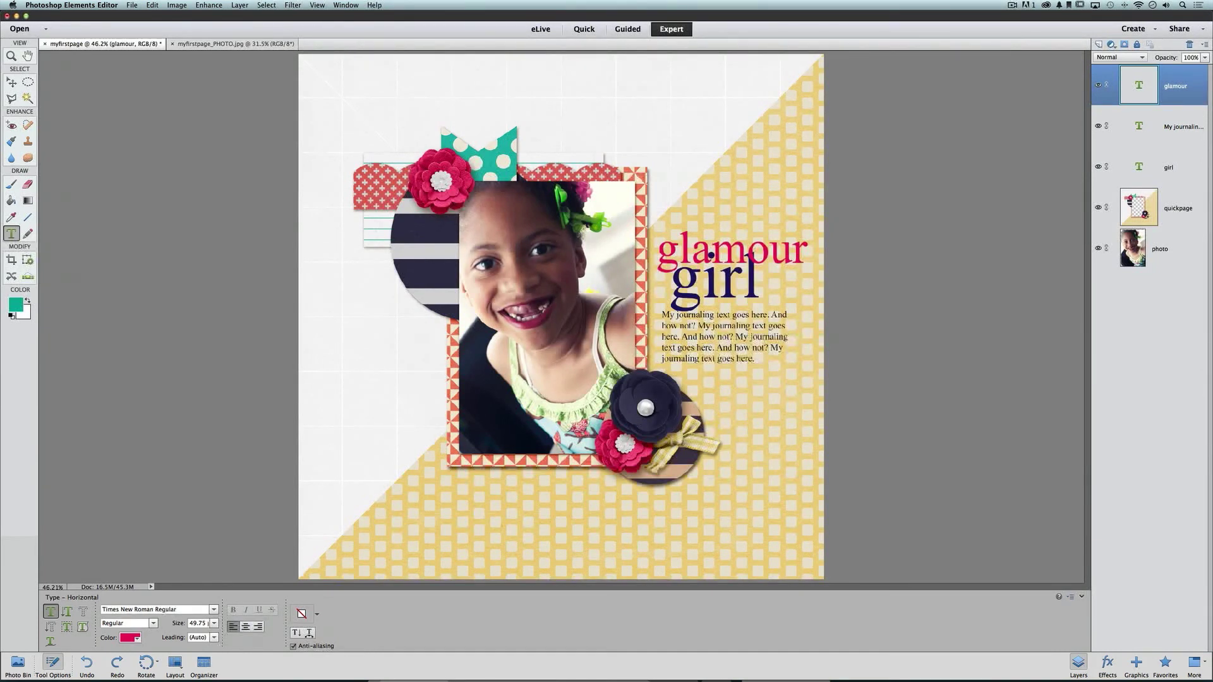
Step: Save the page in the kits folder as myfirstpage_edited-1.psd in Photoshop format with layers included
{"action": "key", "text": "super+Tab"}
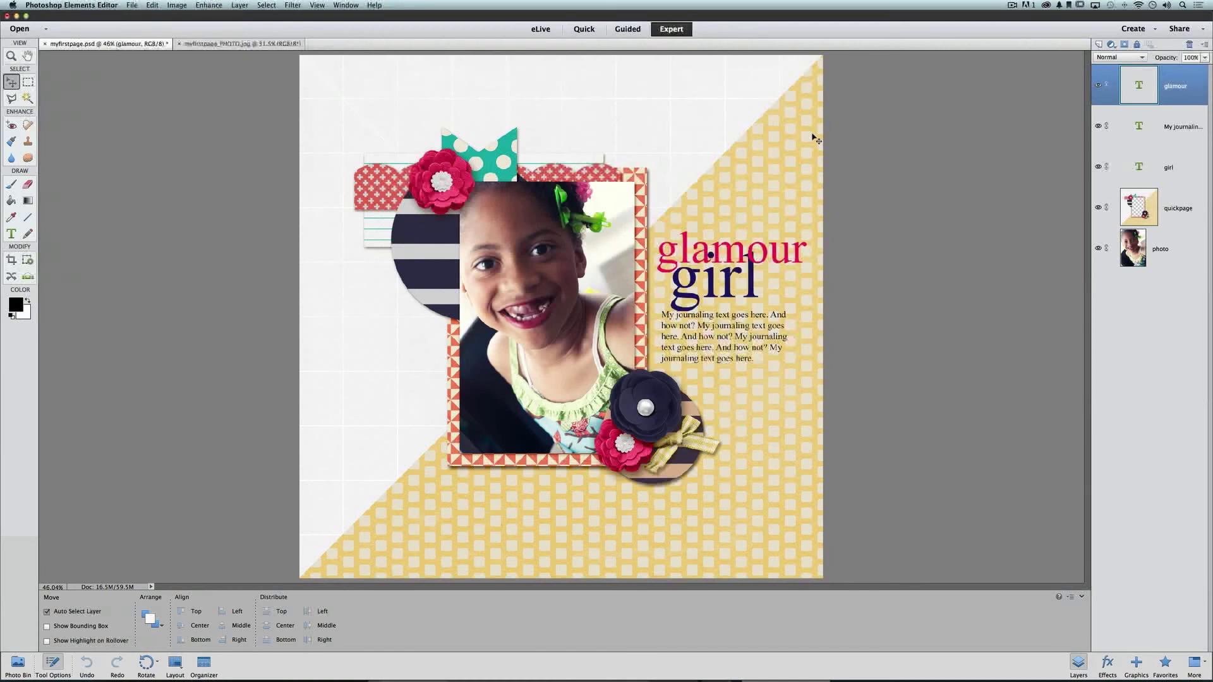
{"action": "left_click", "coordinate": [132, 5]}
{"action": "left_click", "coordinate": [164, 89]}
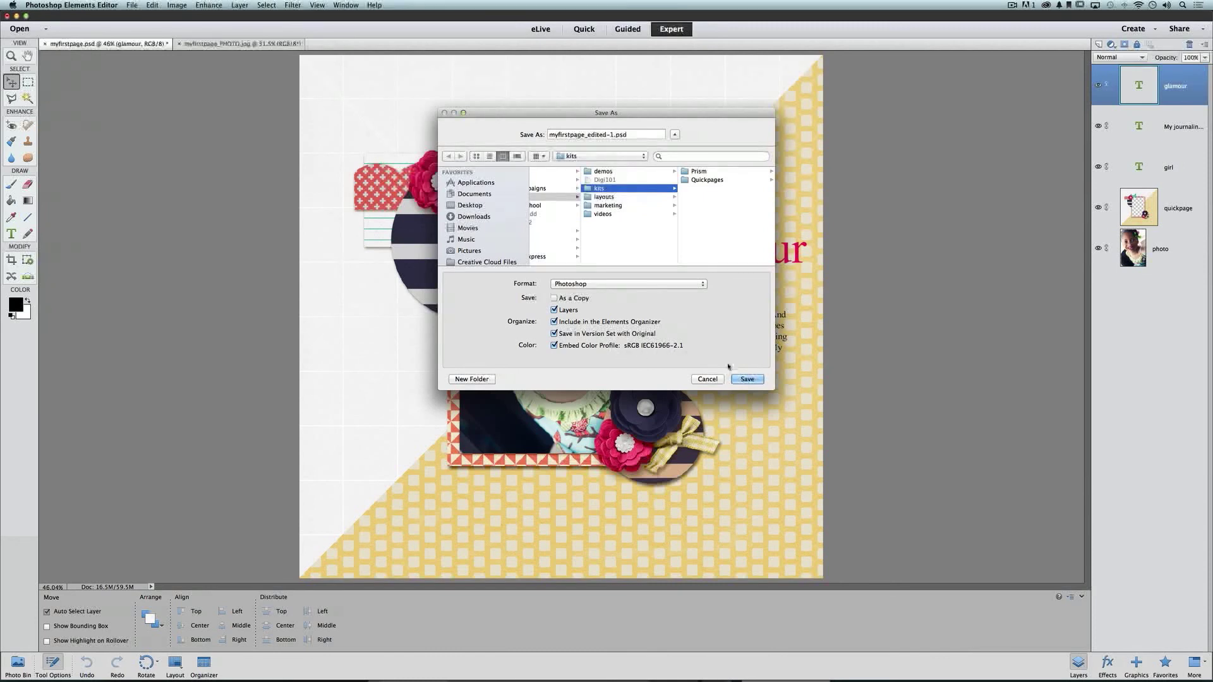
{"action": "left_click", "coordinate": [747, 380]}
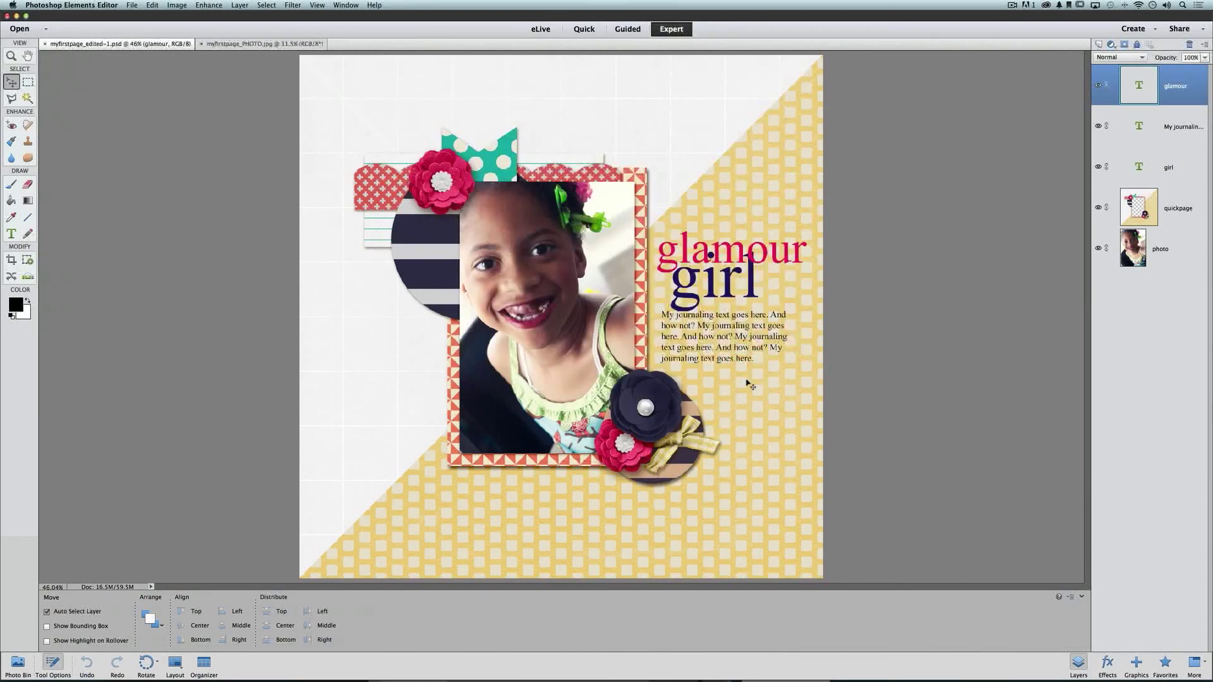